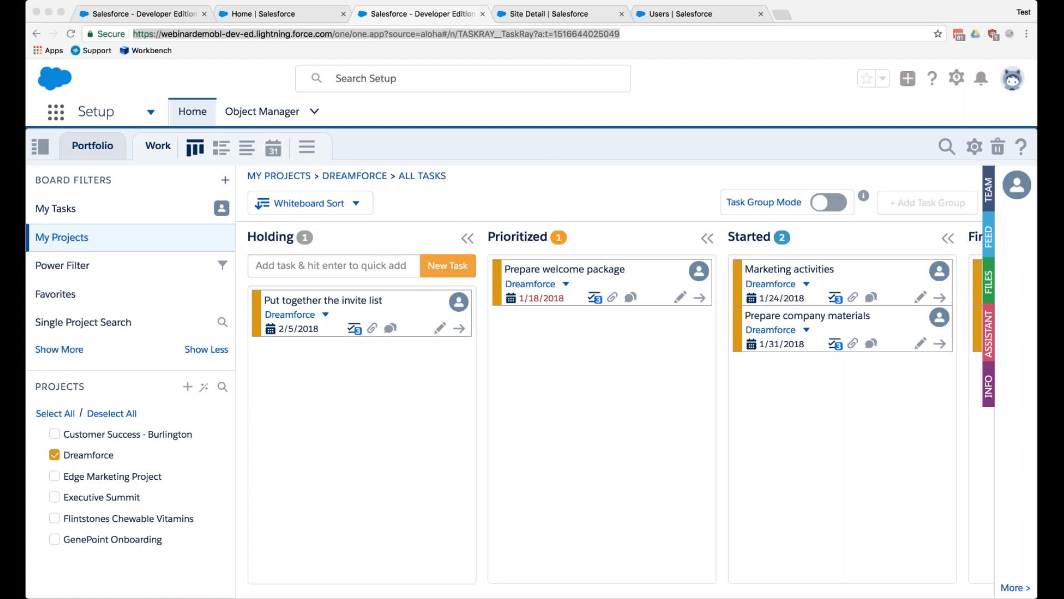
- Open the TaskRay support site in a new browser tab and find the TaskRay Communities Quick Start article by searching for "comm"
left_click(110, 584)
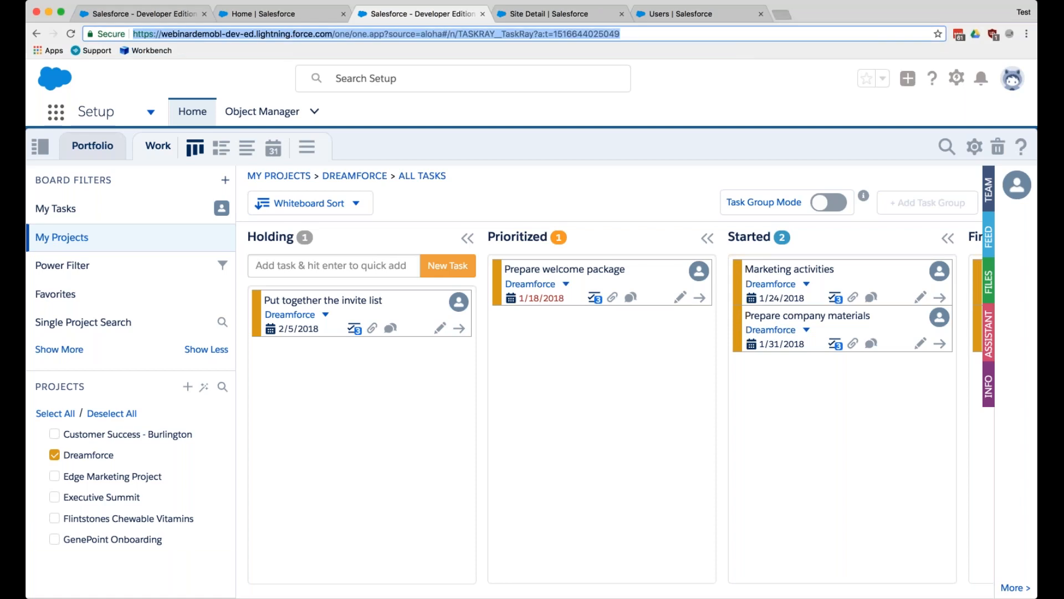
left_click(782, 14)
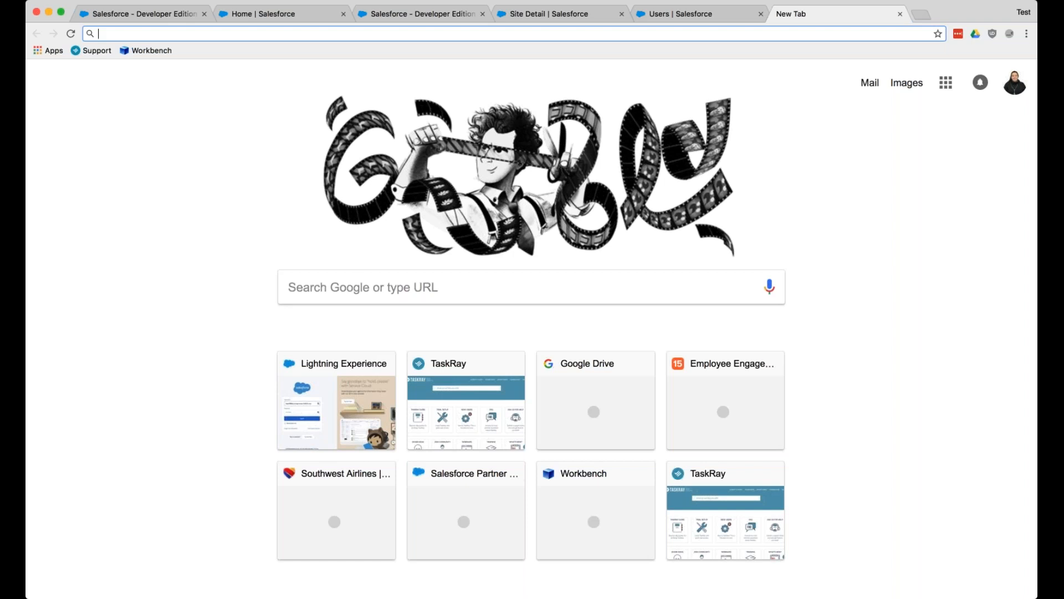
type("support.taskray.com")
key("Return")
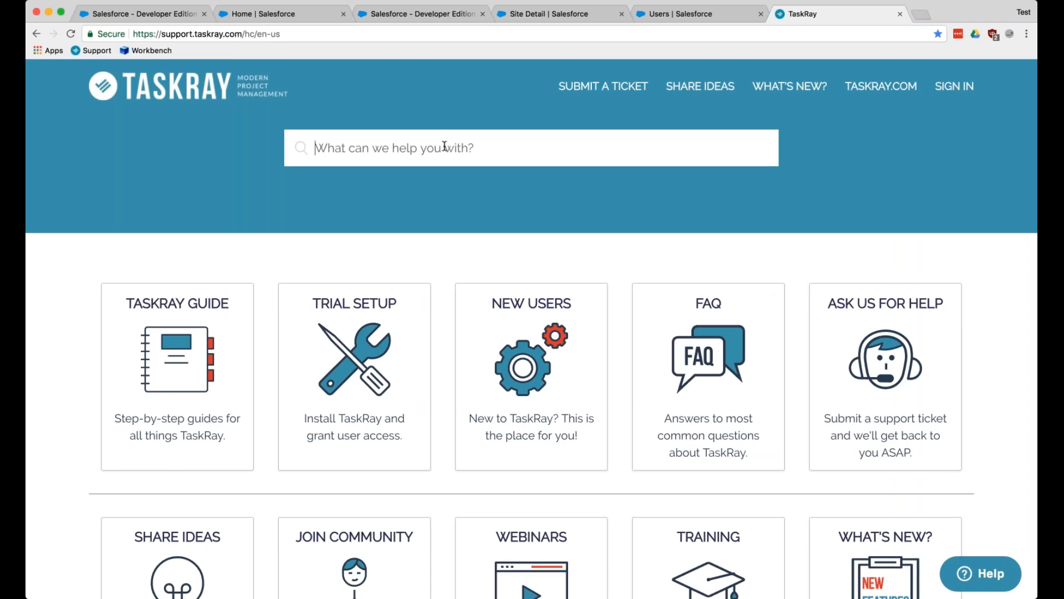
type("comm")
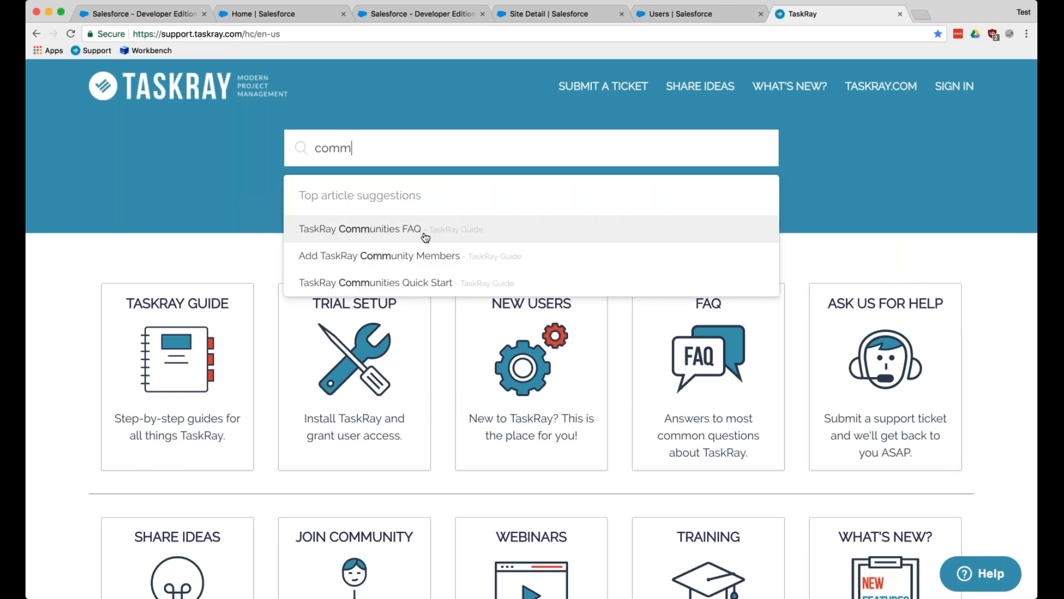
left_click(415, 290)
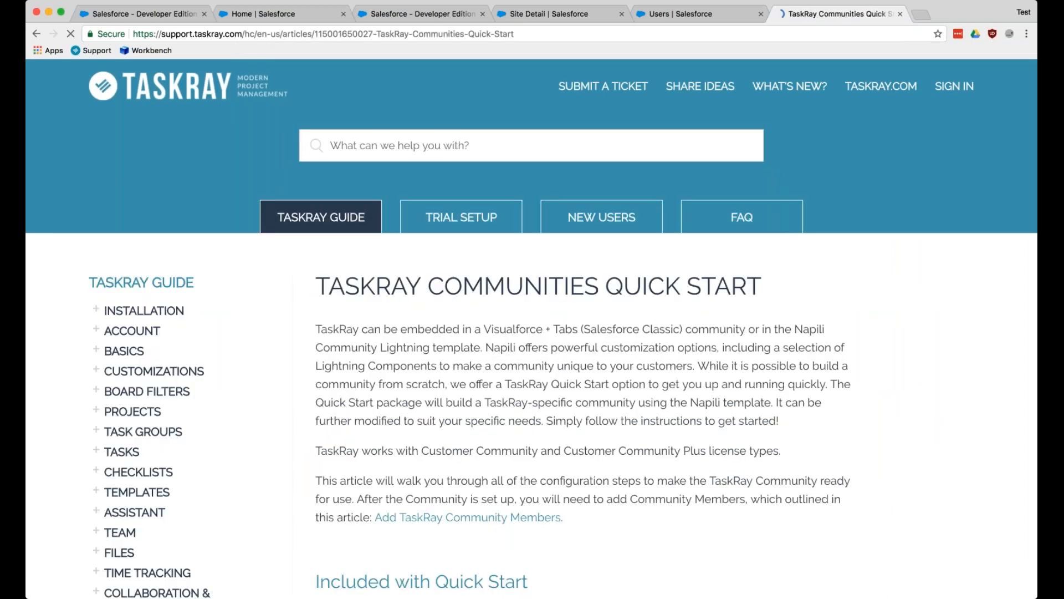
- Read through the Quick Start article down to the template download and Create a Community sections
scroll(532, 329, "down", 3)
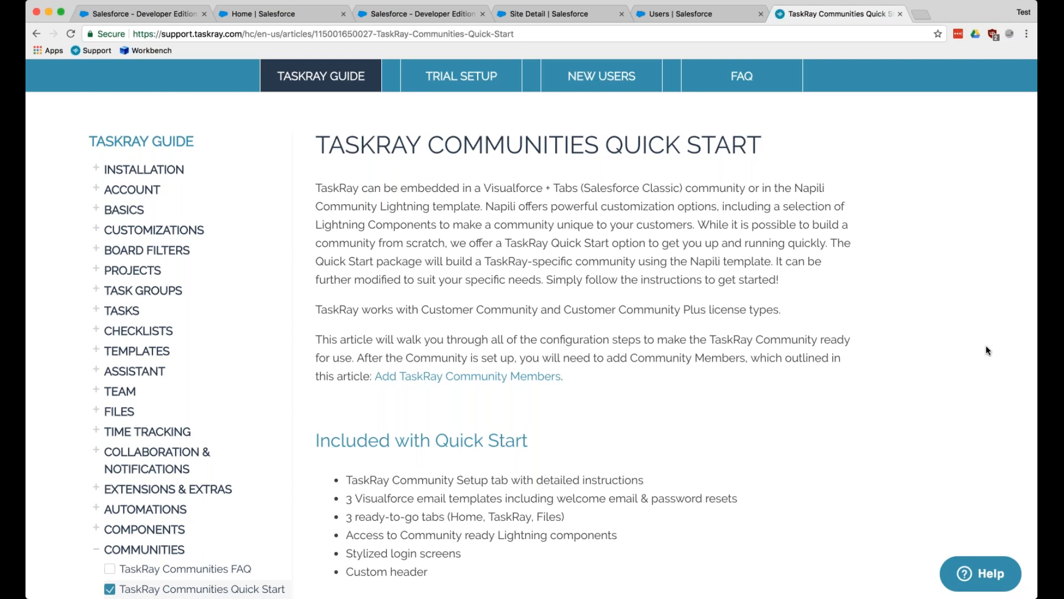
scroll(986, 349, "down", 15)
scroll(986, 349, "down", 4)
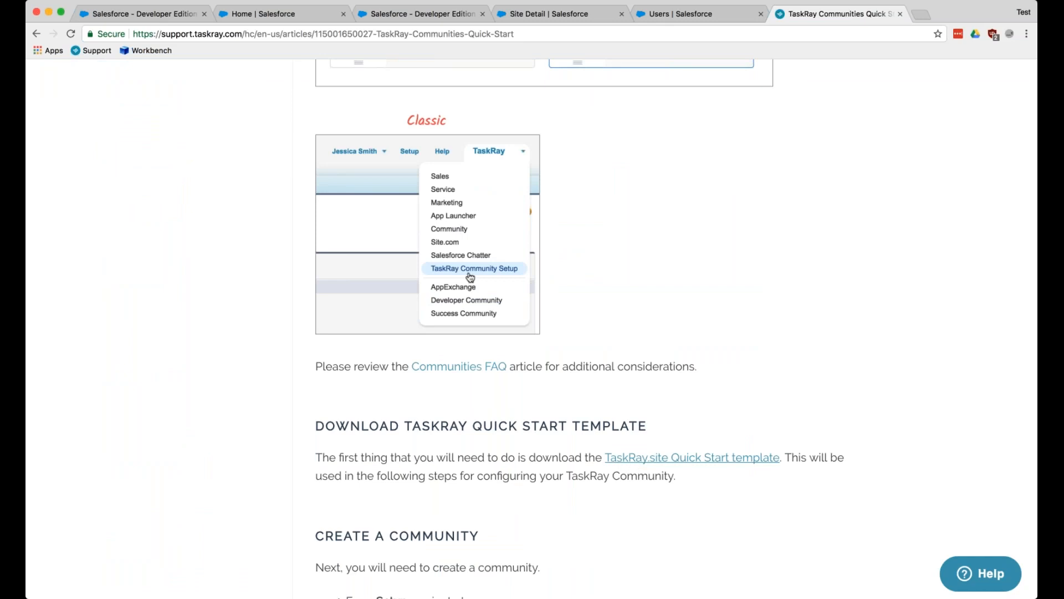
scroll(657, 459, "down", 5)
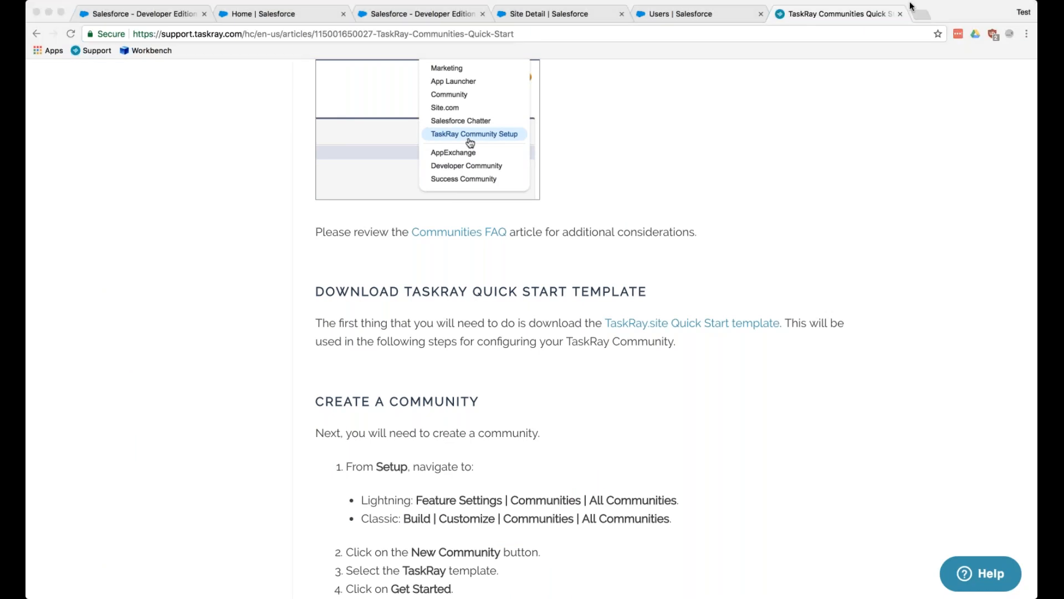
left_click(278, 524)
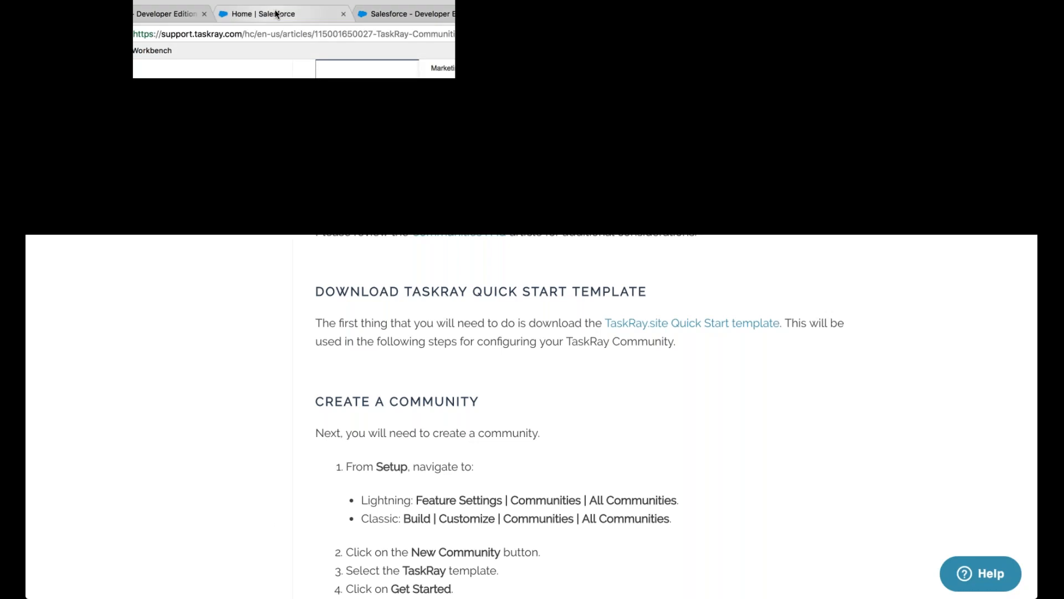
- Return to the Salesforce home page and open the Edge Communications record from the Accounts list
left_click(276, 14)
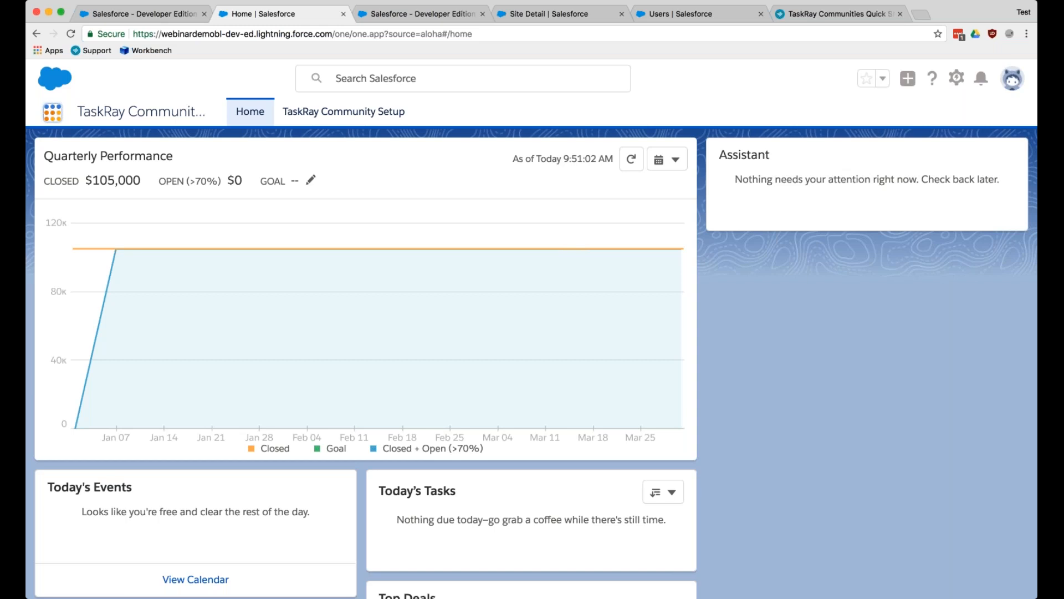
left_click(53, 112)
scroll(316, 349, "down", 4)
scroll(316, 358, "down", 2)
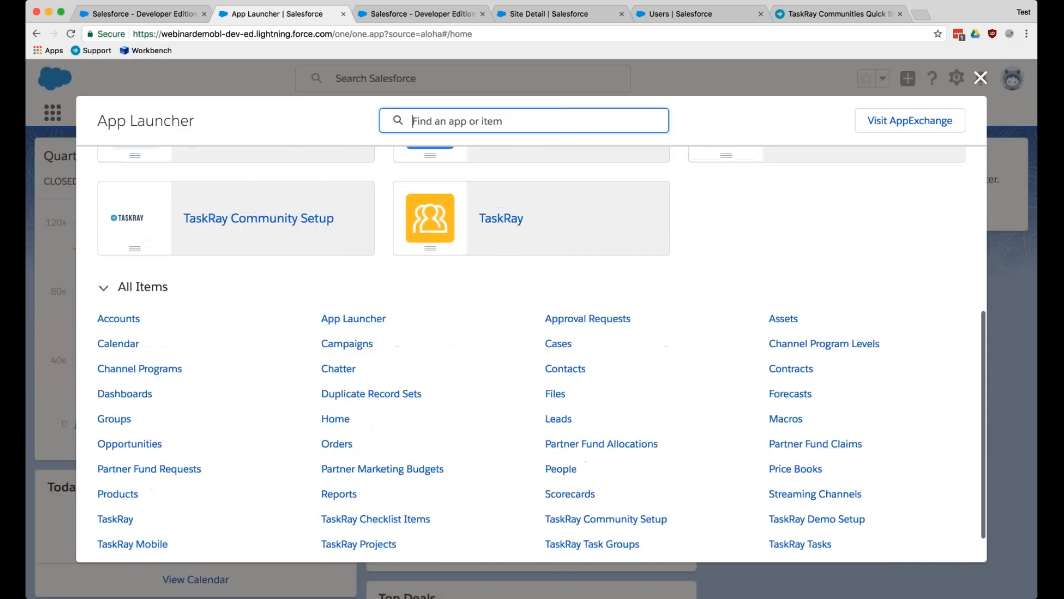
left_click(104, 325)
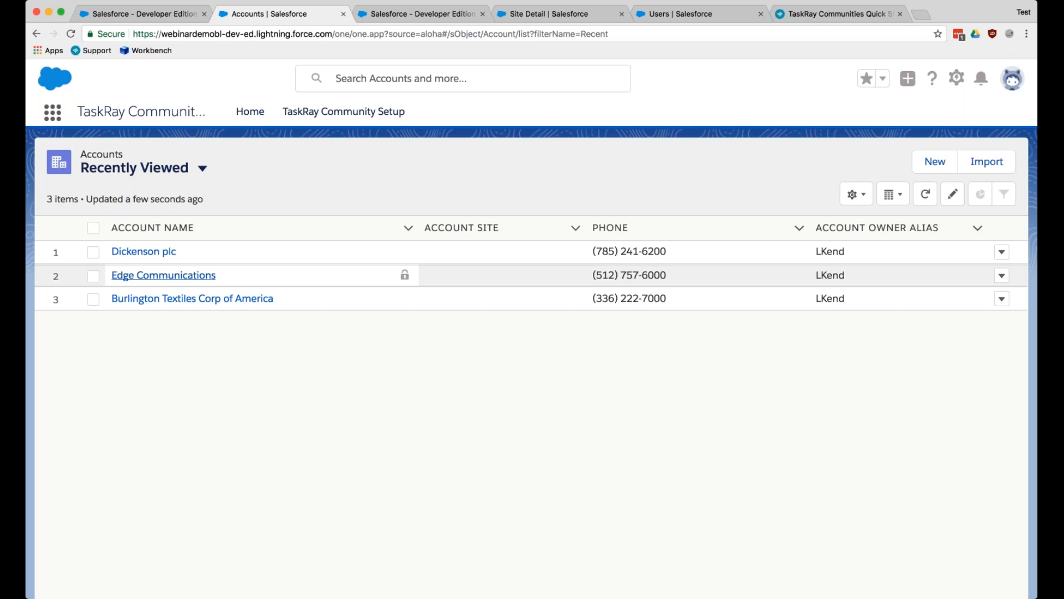
left_click(164, 276)
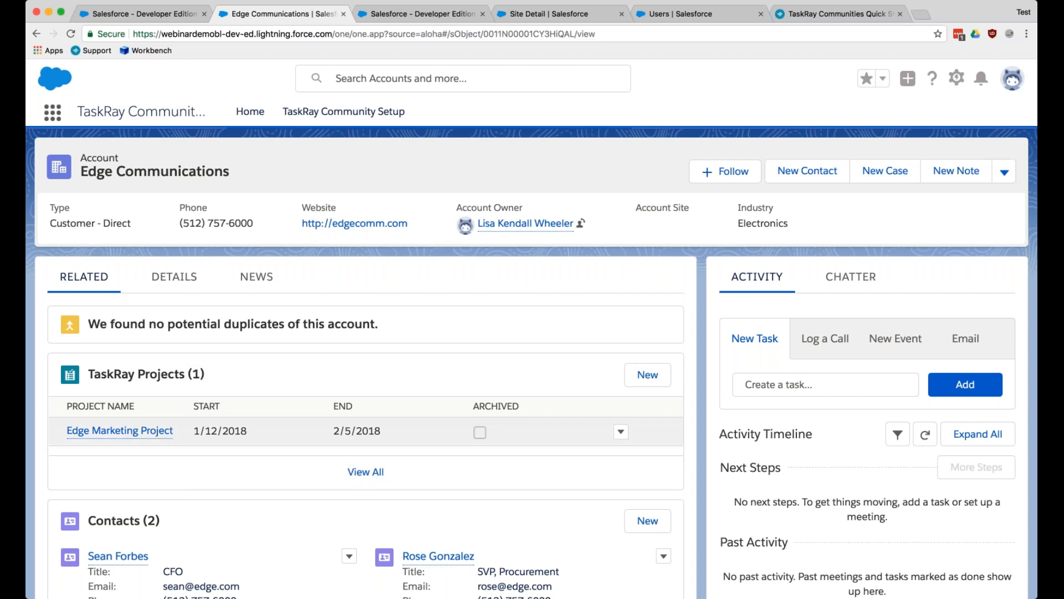
- Open the account's contact titled SVP, Procurement and check which additional record actions are available
scroll(440, 356, "down", 5)
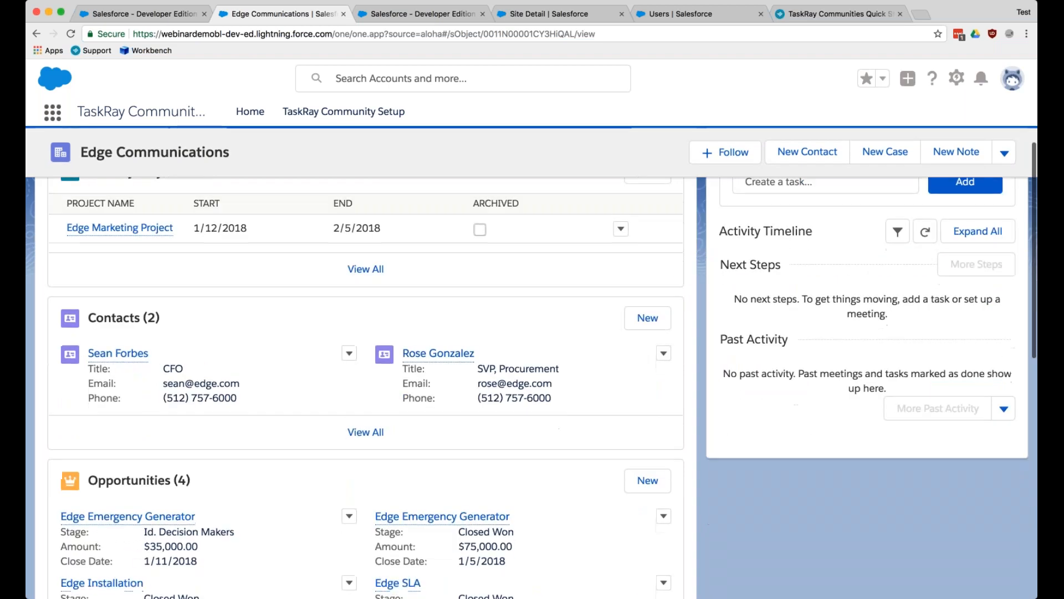
left_click(438, 353)
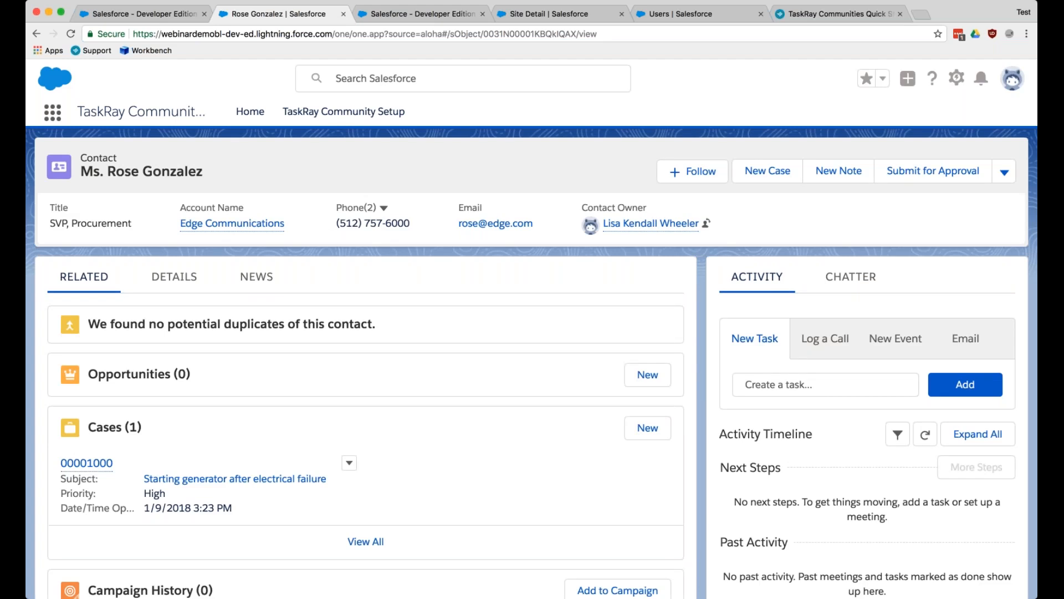
left_click(1003, 174)
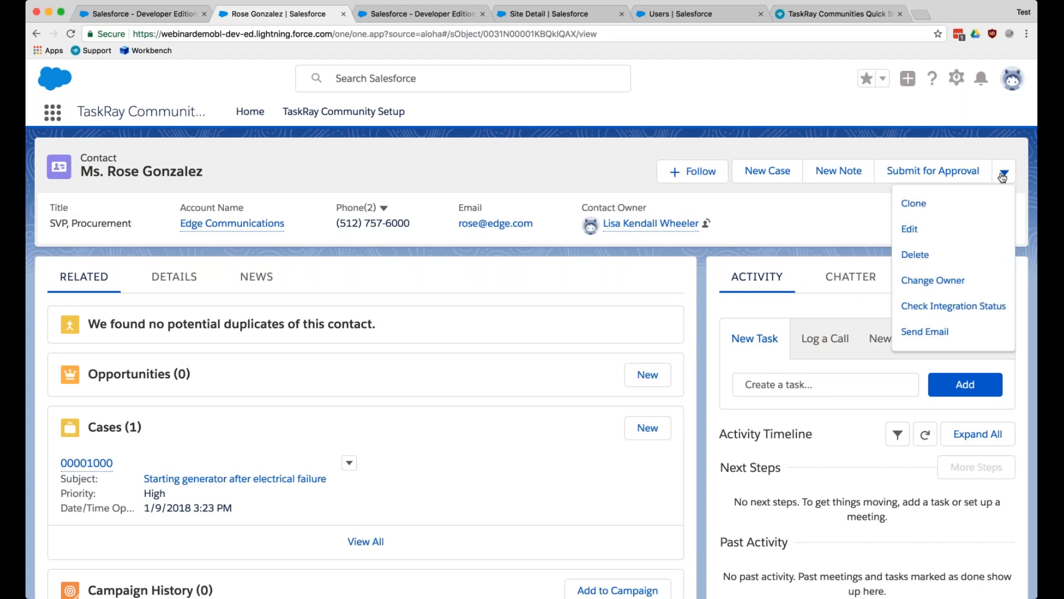
left_click(796, 223)
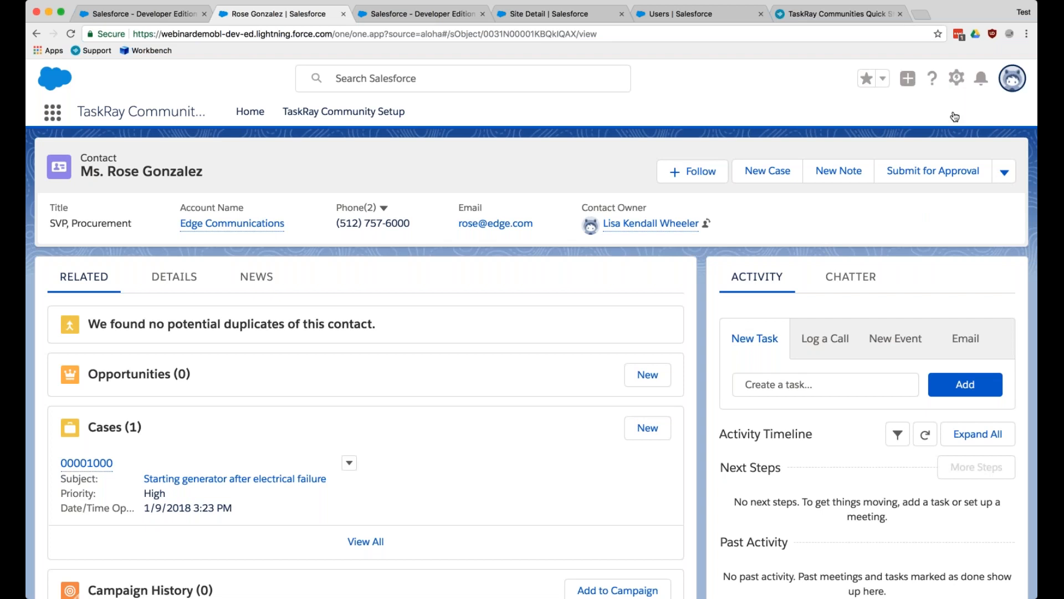
- Switch to Salesforce Classic and reopen the same contact by searching for the contact's first name
left_click(1013, 79)
left_click(865, 222)
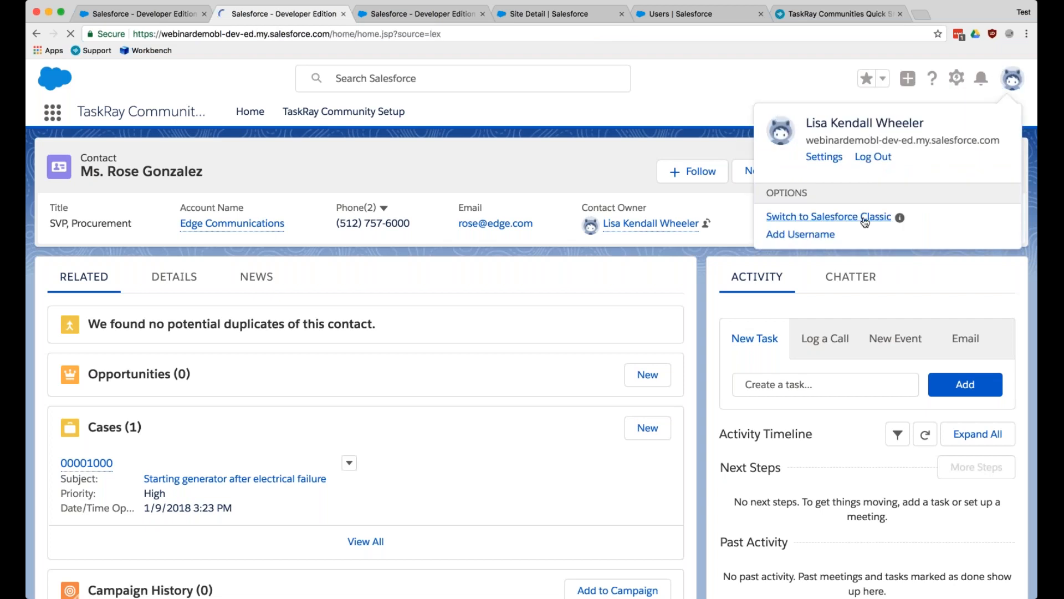
type("rose")
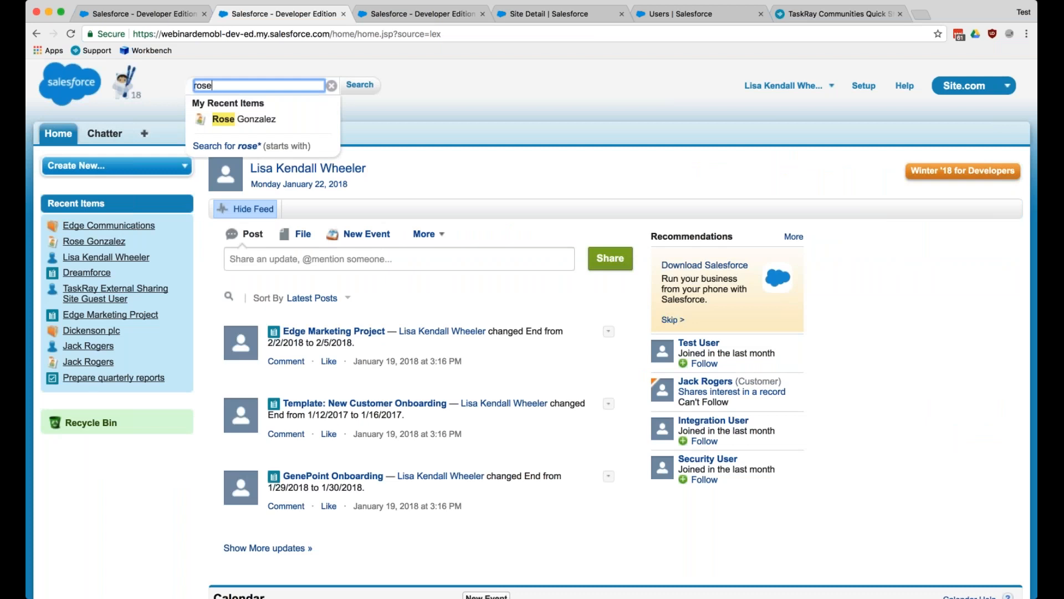
key("Down")
key("Return")
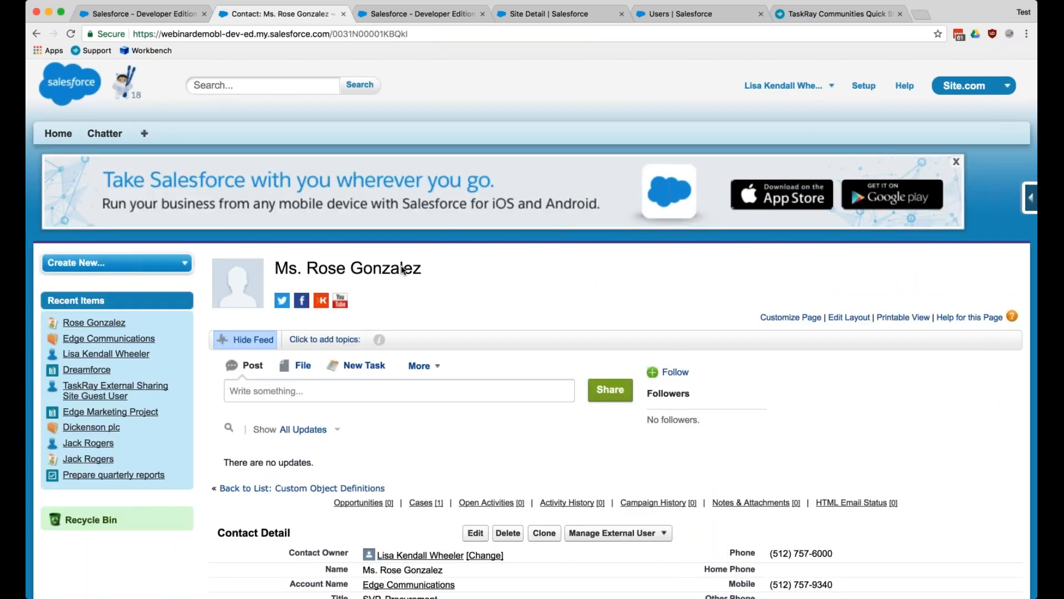
- Enable the contact as a customer user from the external user options in the contact details
scroll(656, 230, "down", 6)
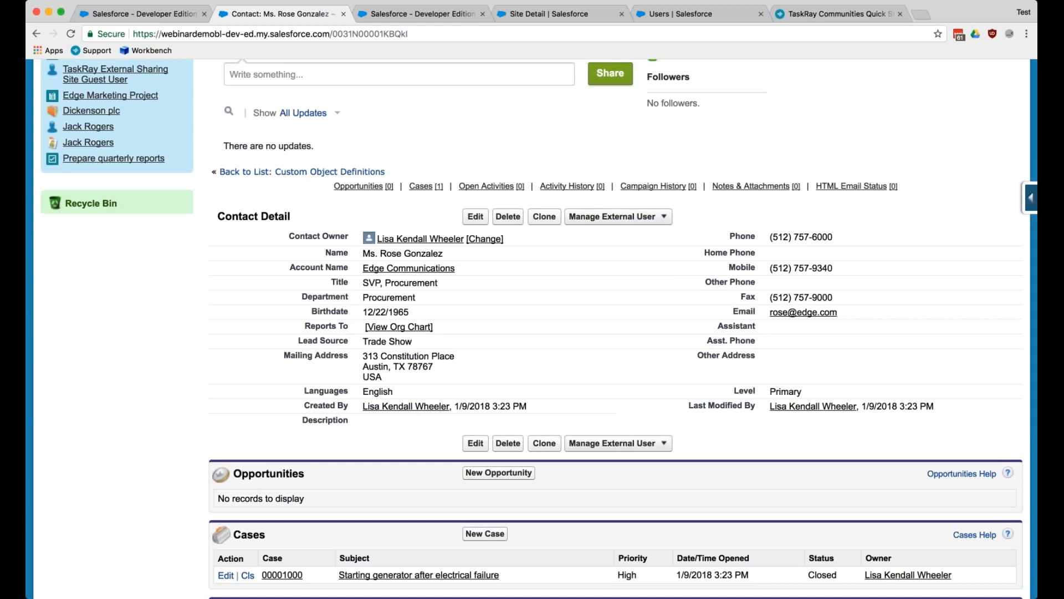
scroll(314, 524, "up", 3)
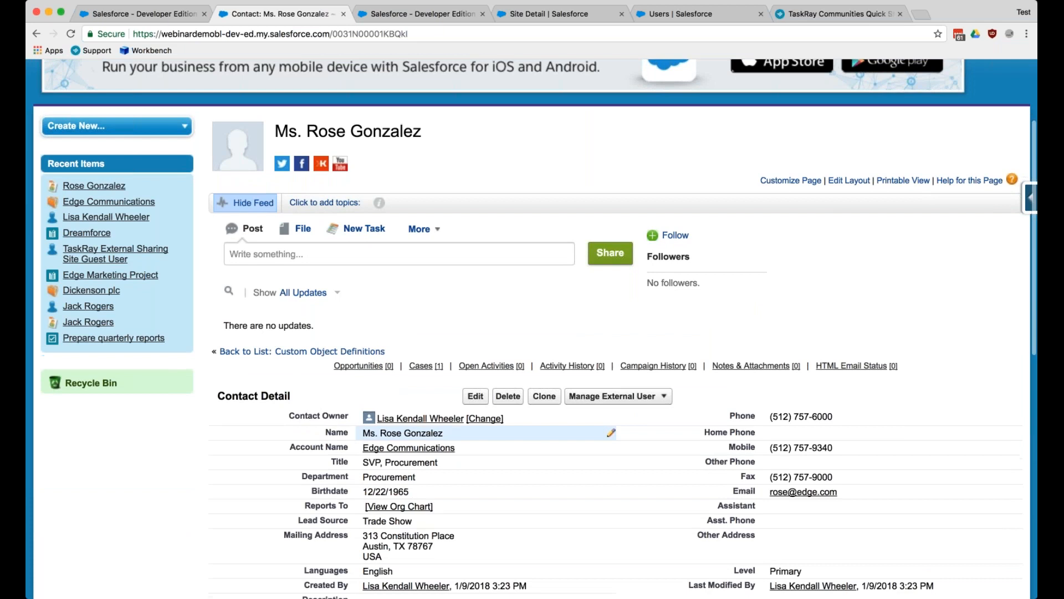
scroll(446, 457, "down", 2)
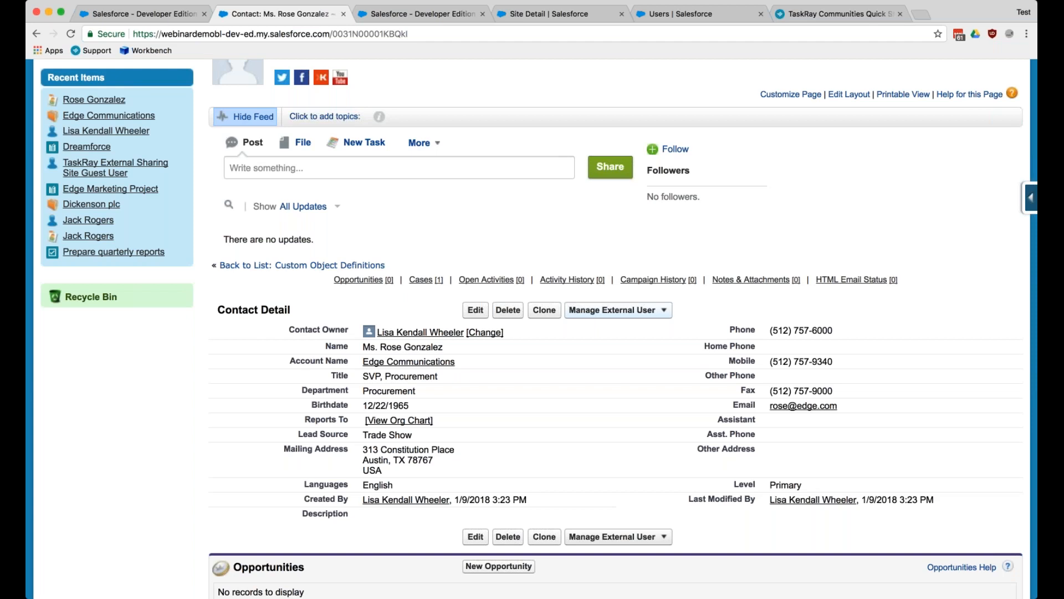
left_click(665, 317)
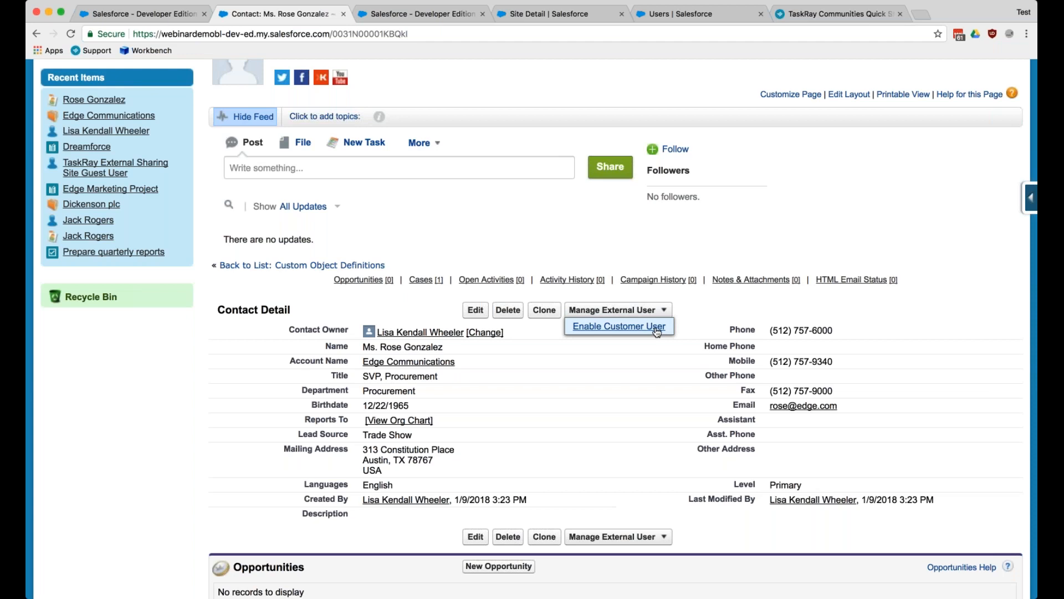
left_click(657, 330)
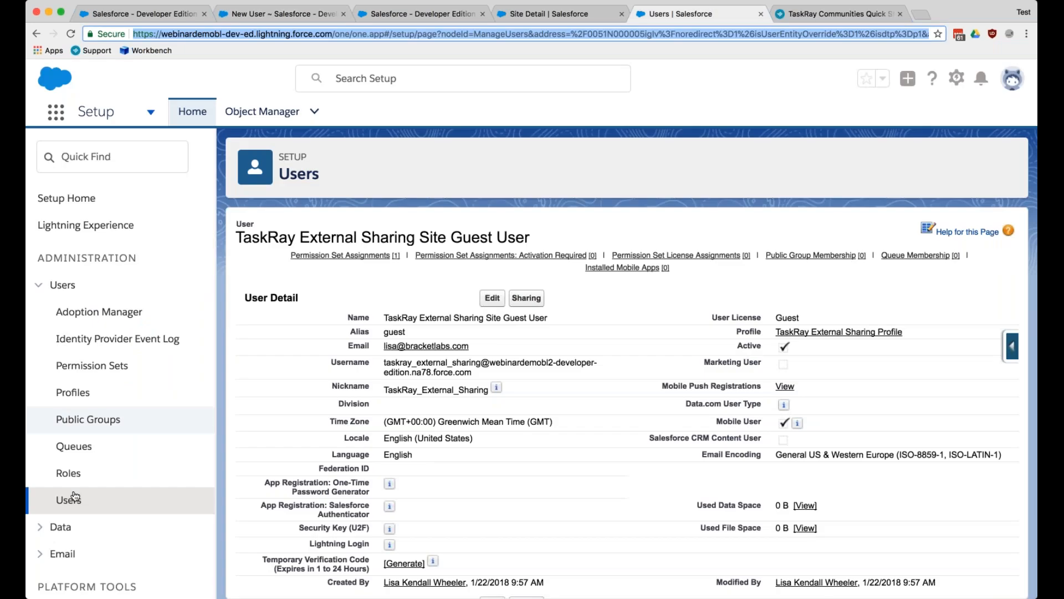
- Check the role on the System Administrator's user record in Setup, and return to the New User form
left_click(68, 501)
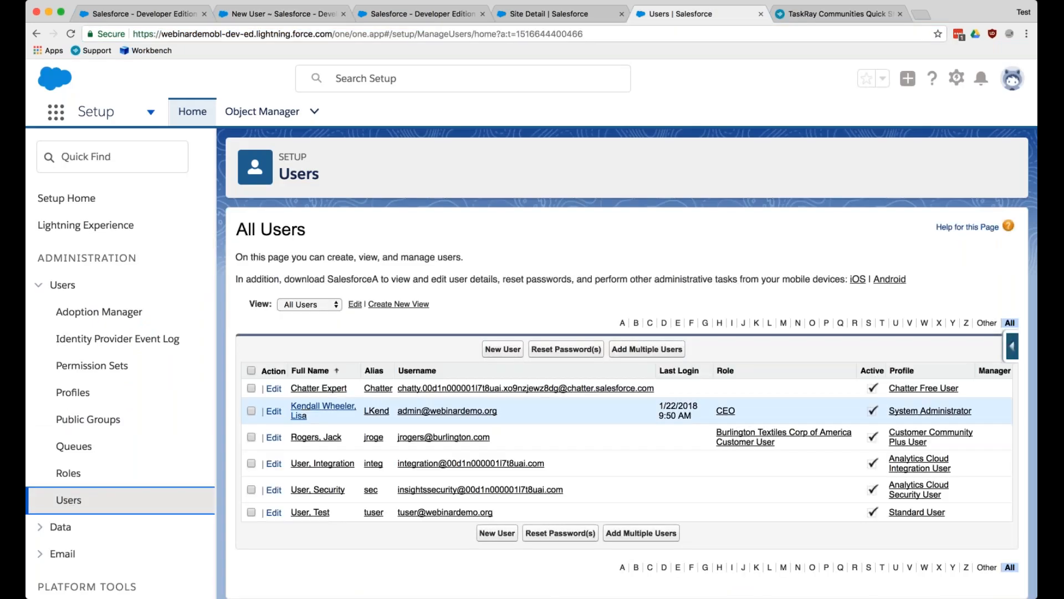
left_click(310, 407)
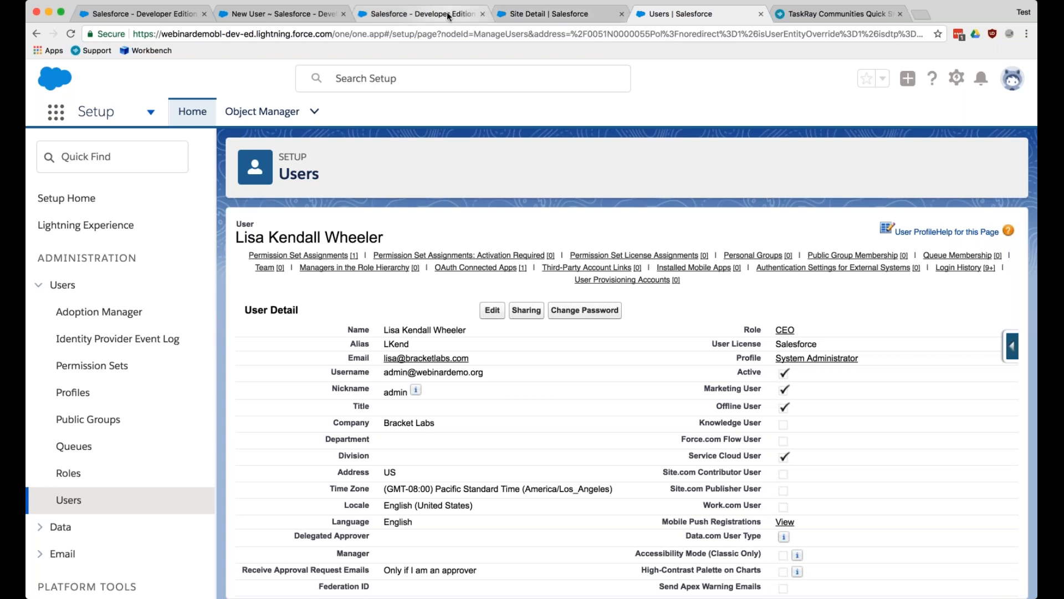
left_click(280, 14)
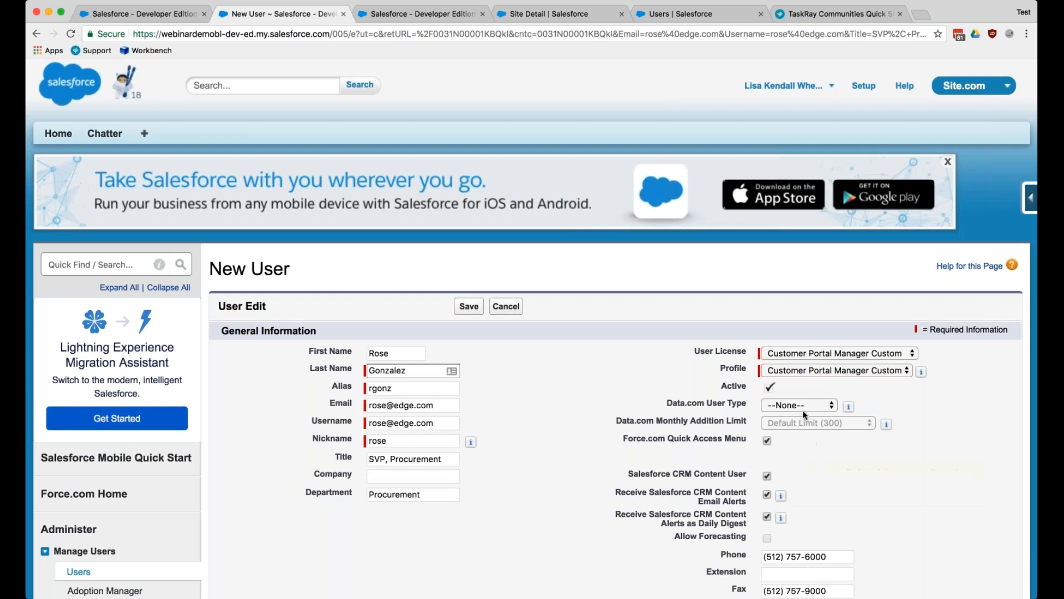
- Set the new user's license to Customer Community Plus with the Customer Community Plus User profile, and save the user
left_click(802, 357)
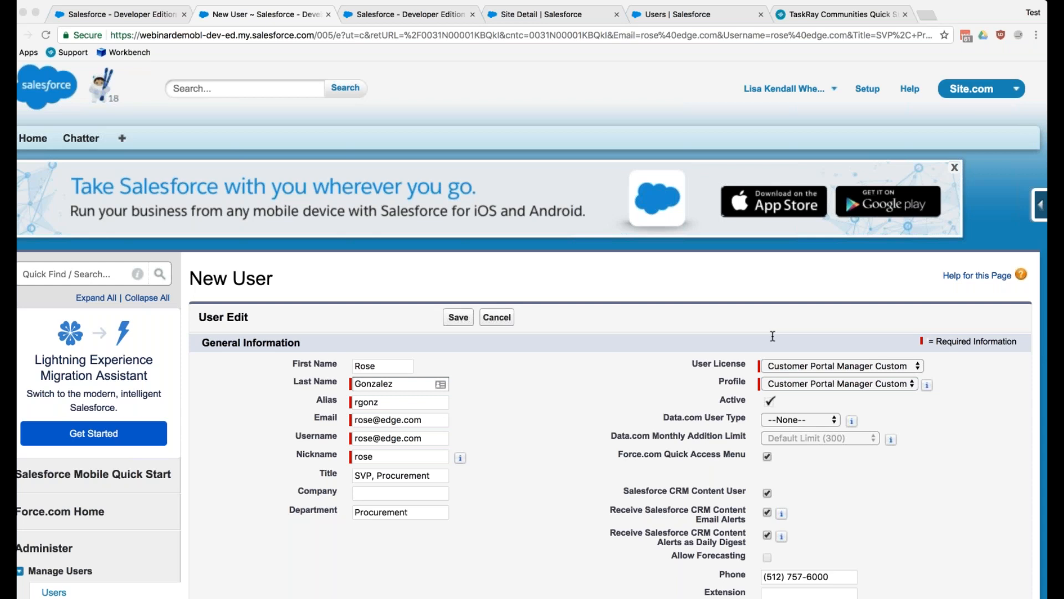
left_click(19, 155)
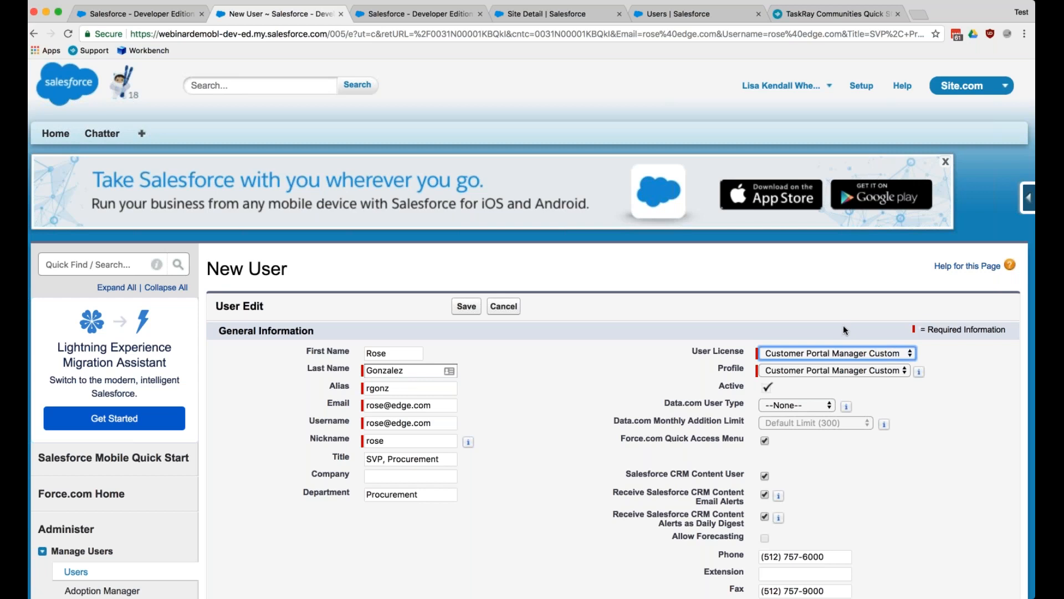
left_click(843, 326)
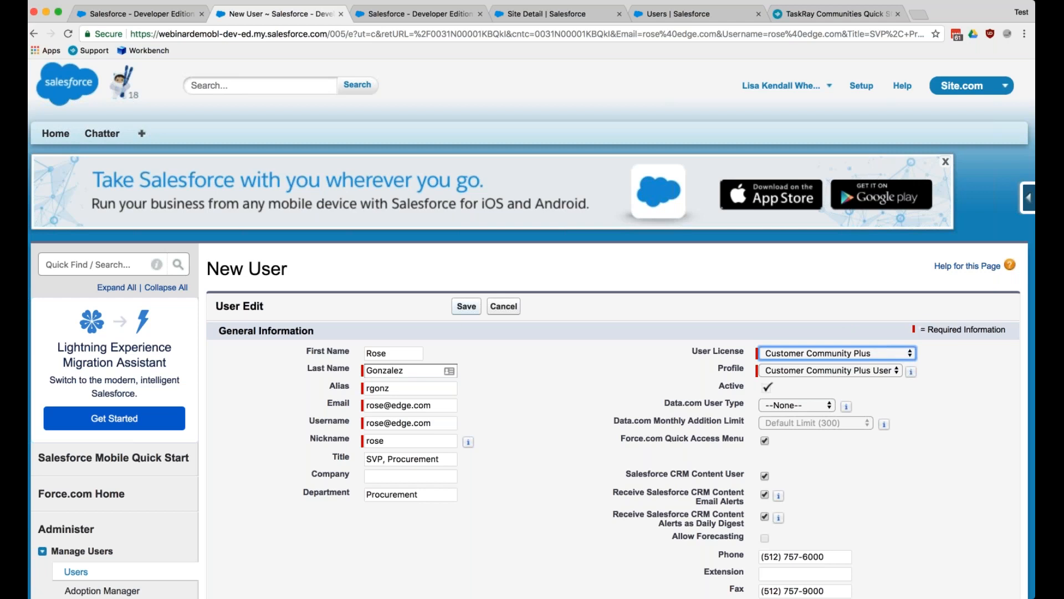
left_click(467, 311)
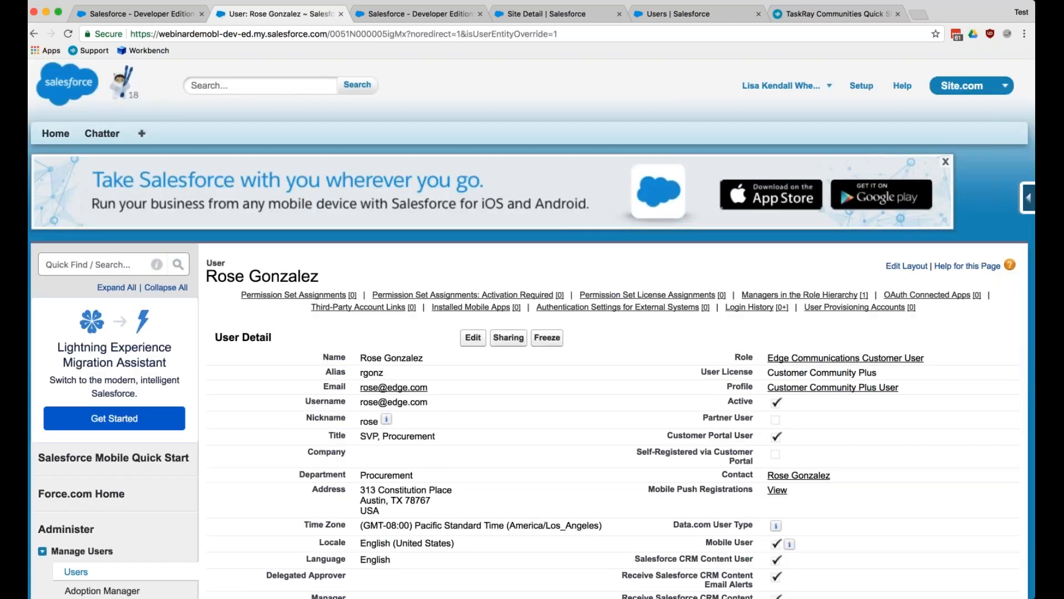
- Open the contact linked to the new user record and view its external user options, including logging in to the community
scroll(791, 328, "down", 5)
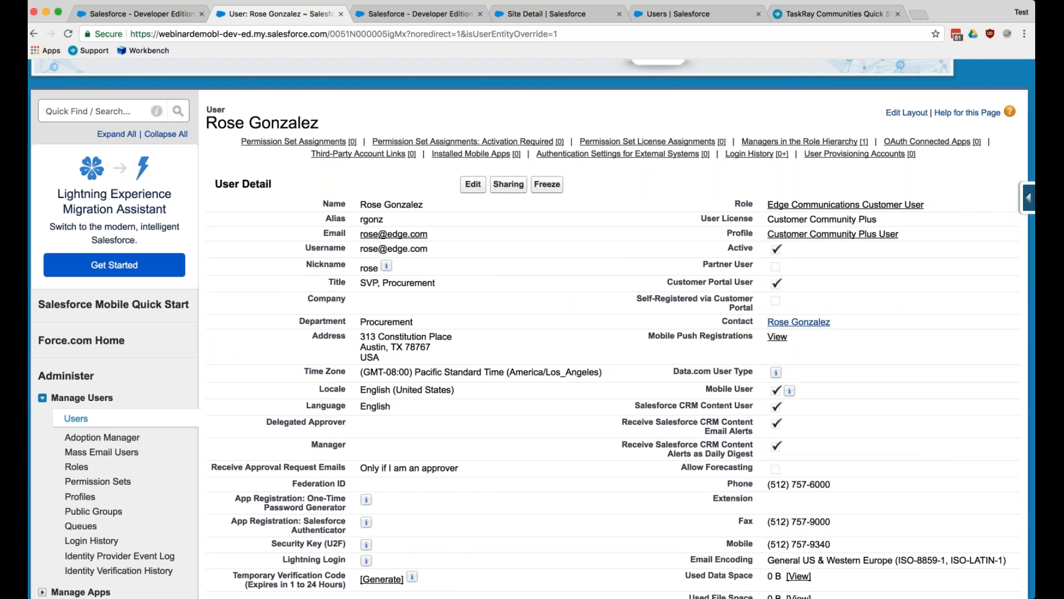
left_click(794, 326)
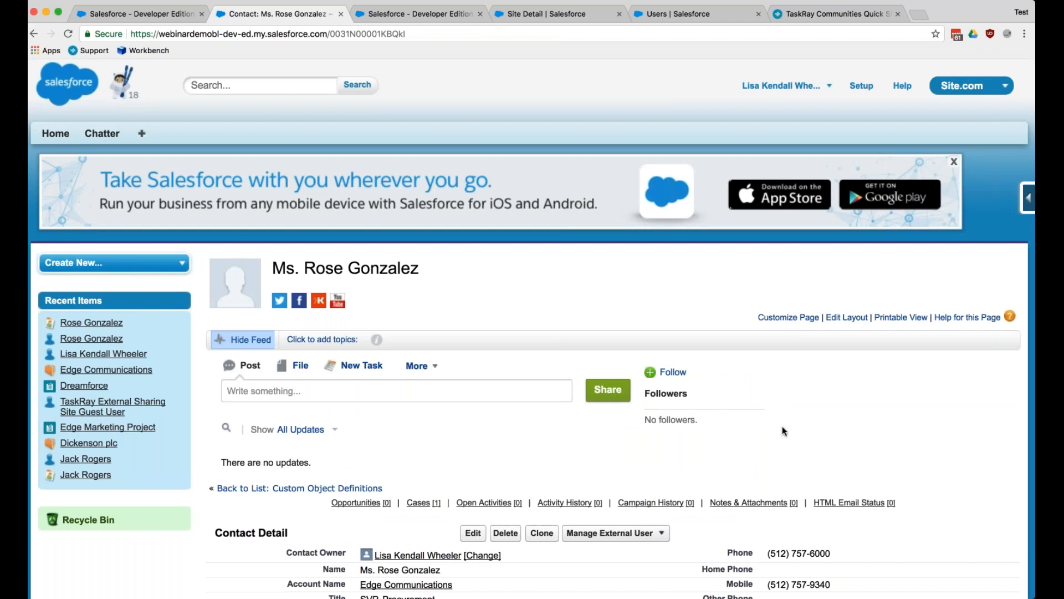
scroll(783, 431, "down", 5)
left_click(609, 309)
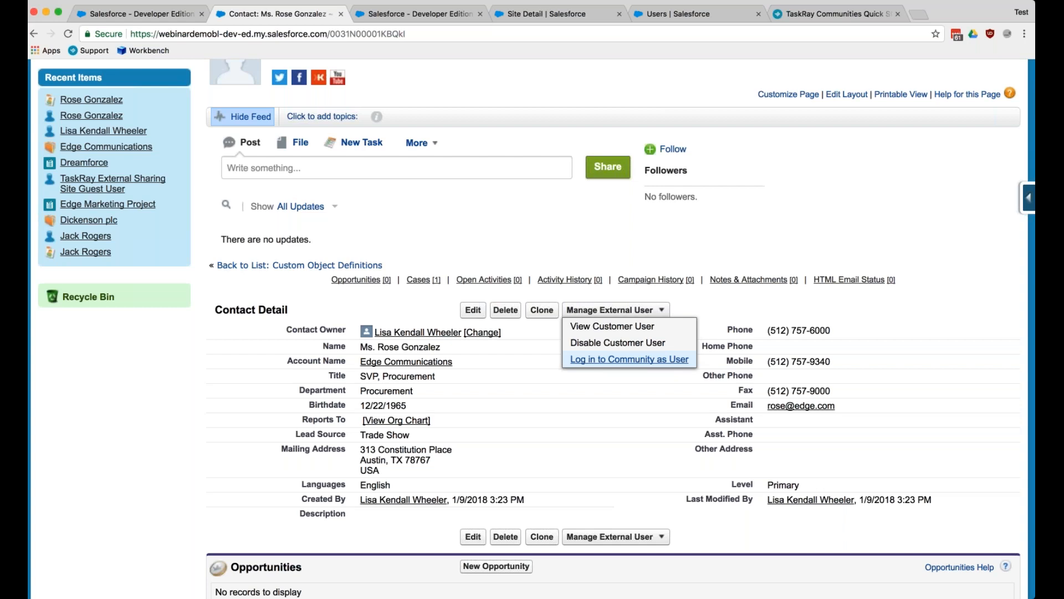
left_click(617, 363)
left_click(659, 144)
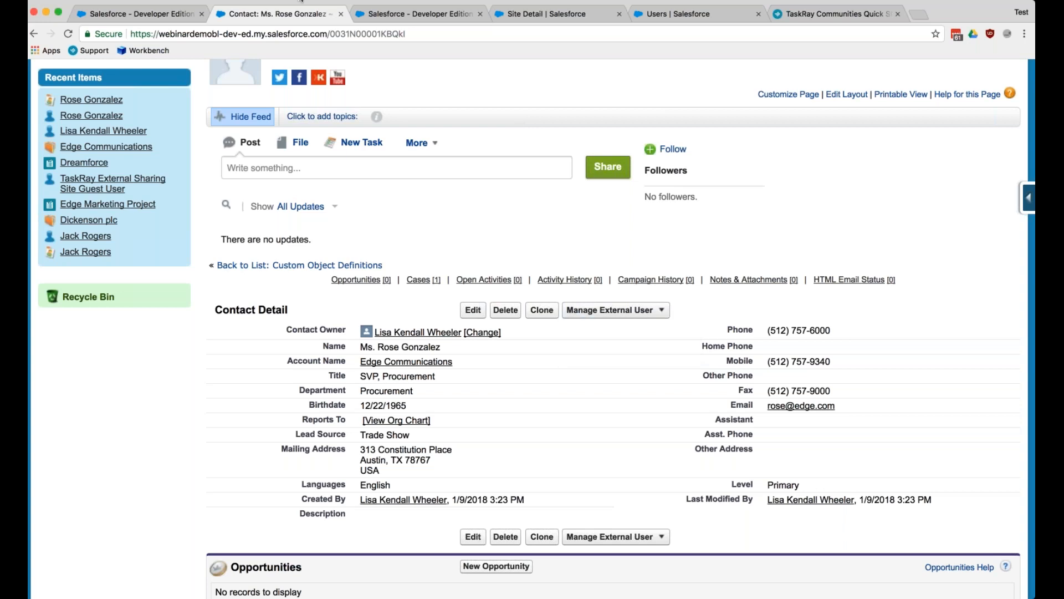
- Open the new community user's record from the Users list in Lightning Setup and bring up its permission set assignments
left_click(687, 17)
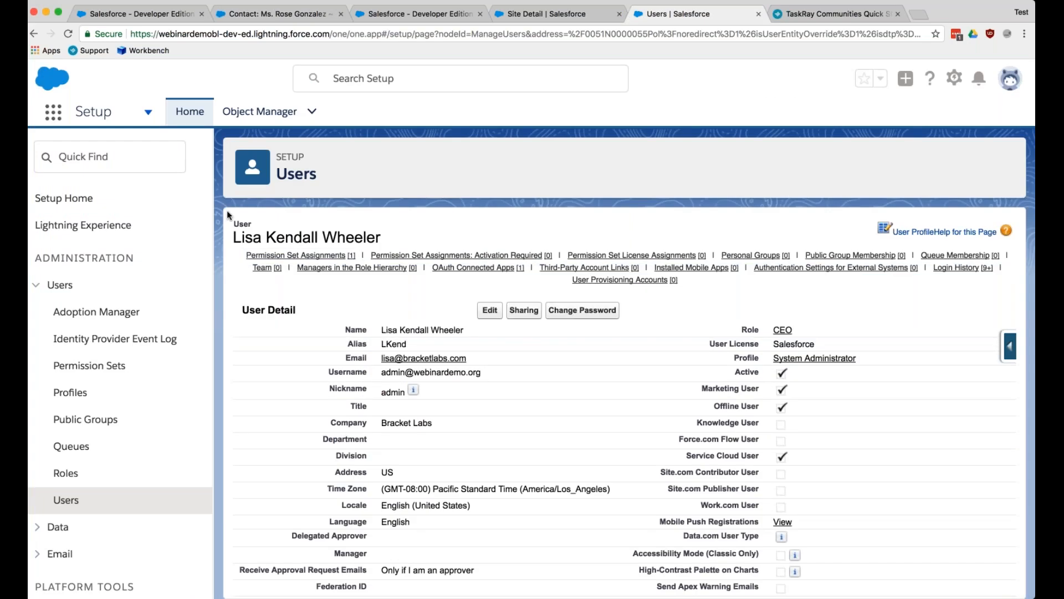
left_click(66, 499)
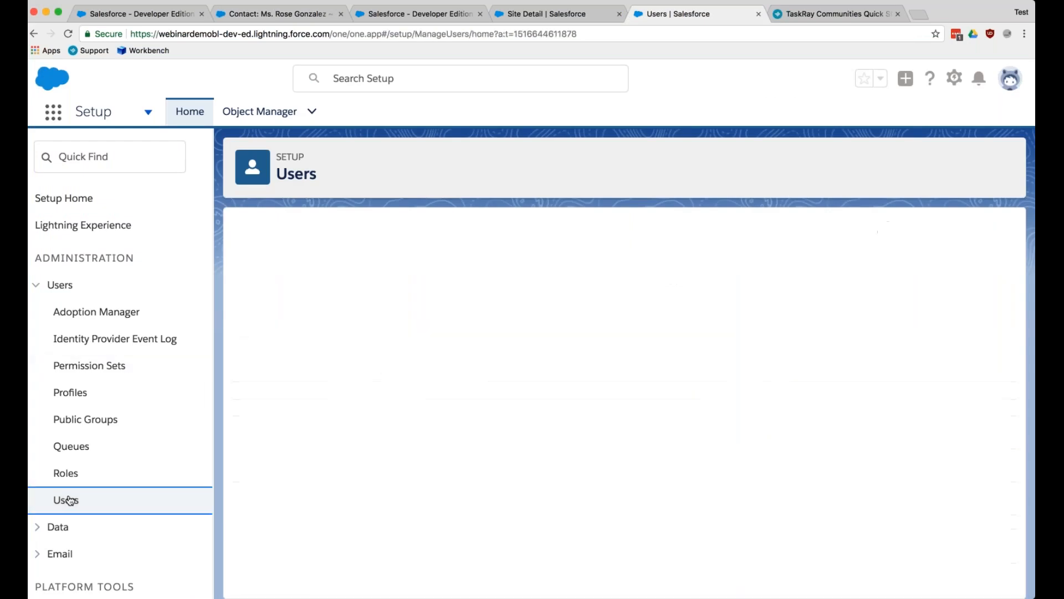
scroll(309, 398, "down", 1)
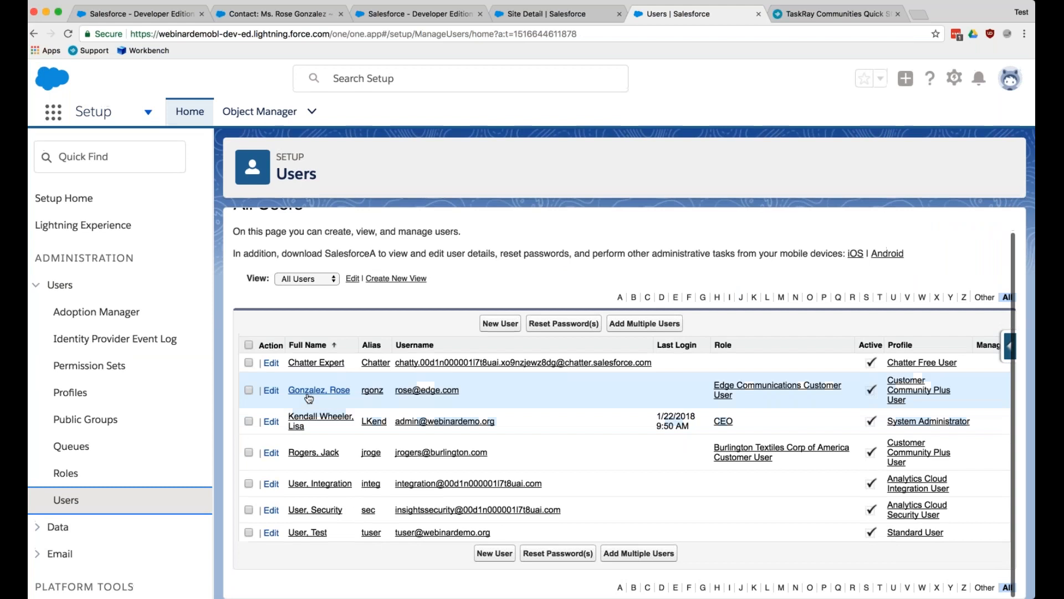
left_click(308, 395)
mouse_move(340, 262)
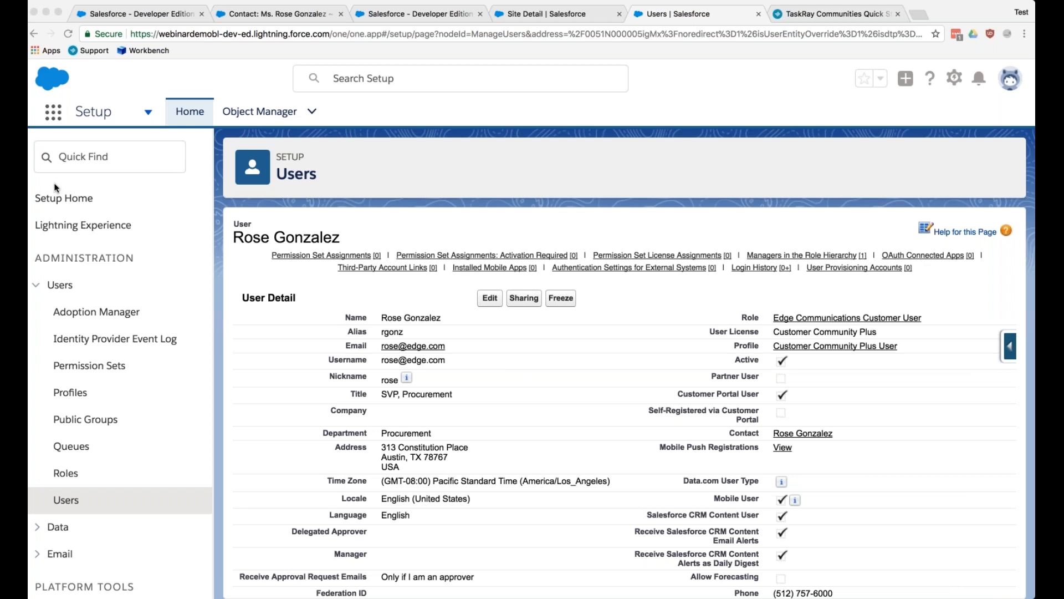
left_click(28, 75)
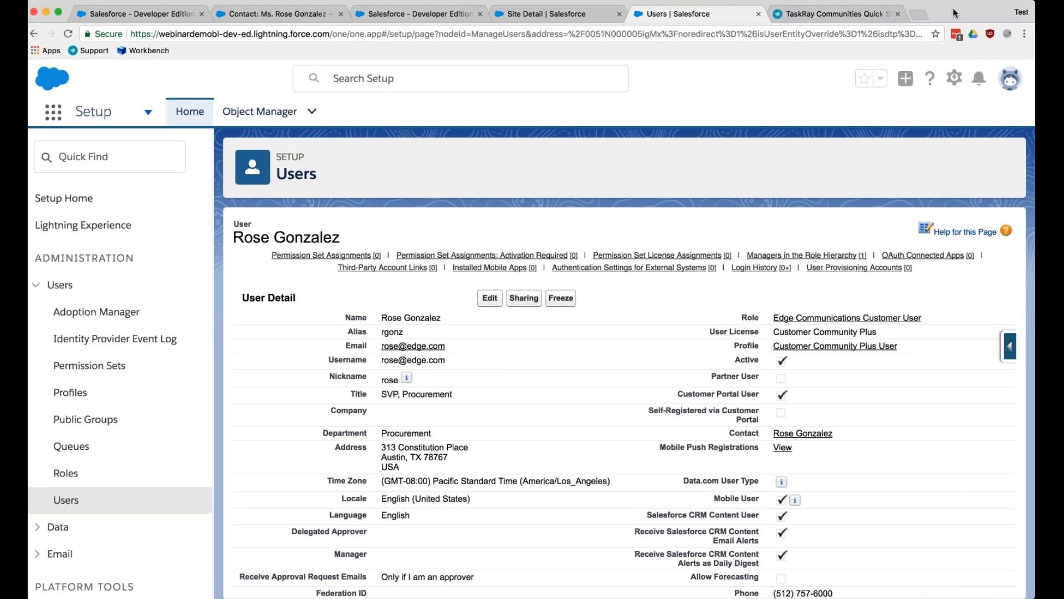
left_click_drag(954, 12, 958, 13)
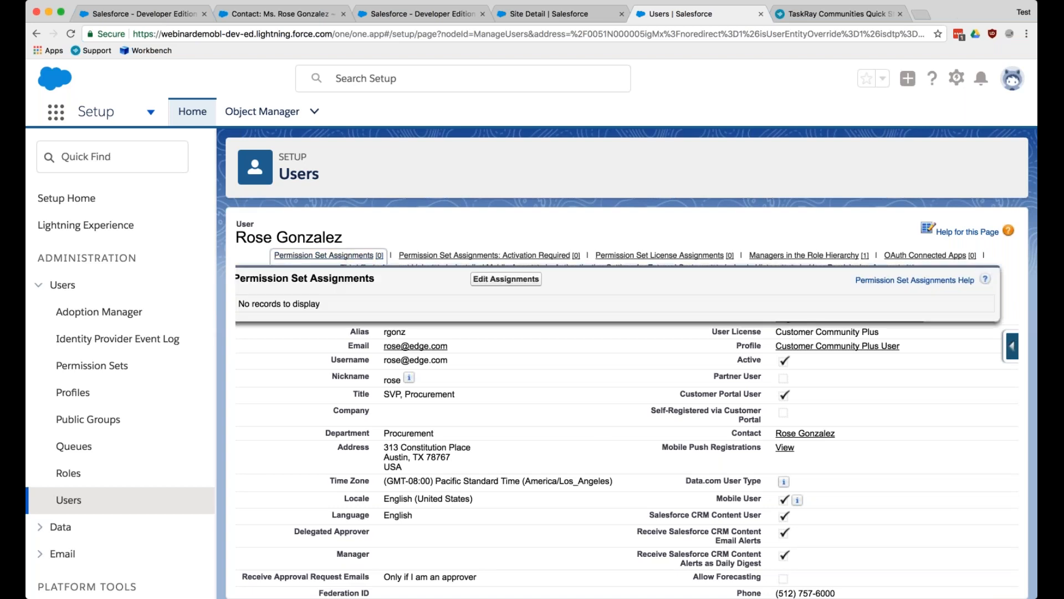
- Assign the TaskRay External - Standard Access permission set to the user and save the assignment
left_click(506, 279)
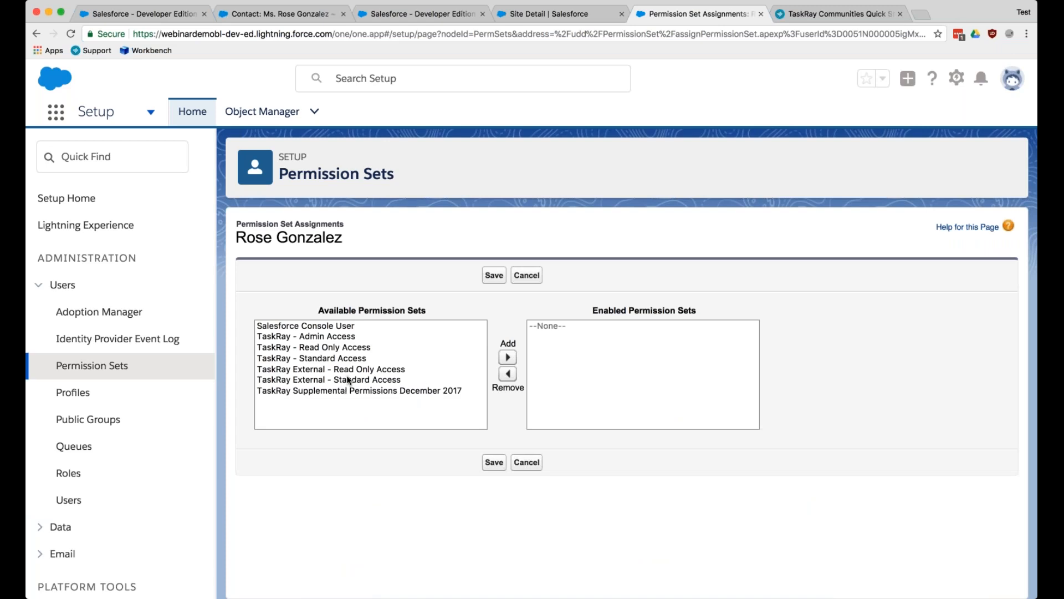
left_click(348, 380)
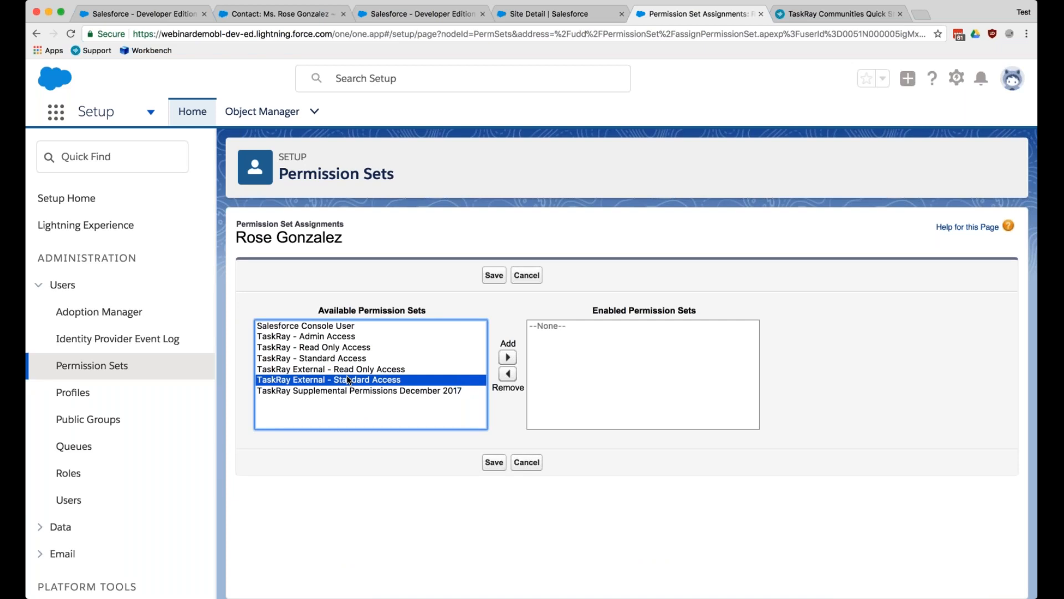
left_click(506, 359)
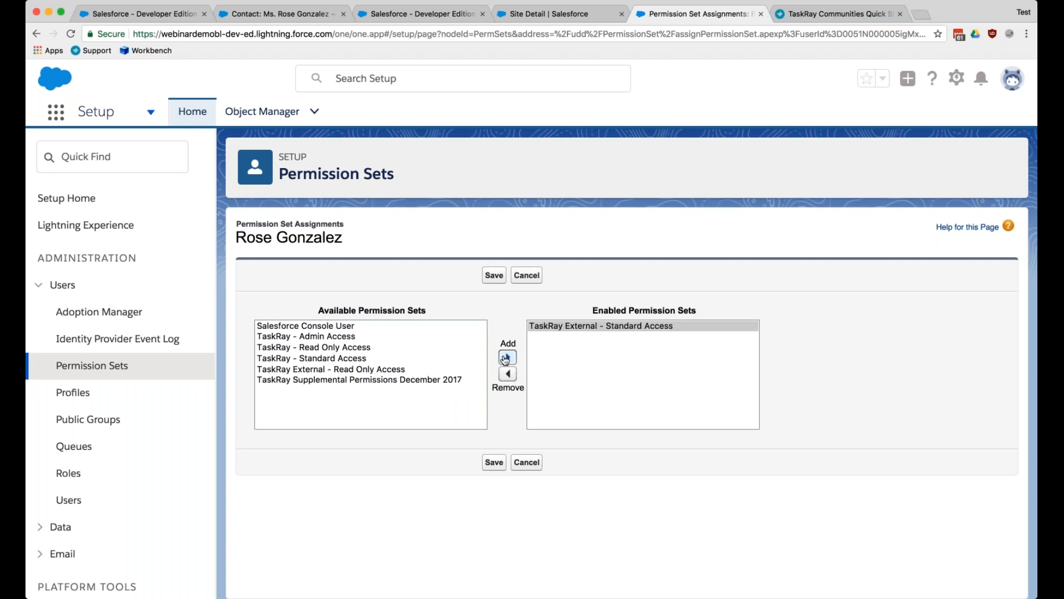
left_click(491, 276)
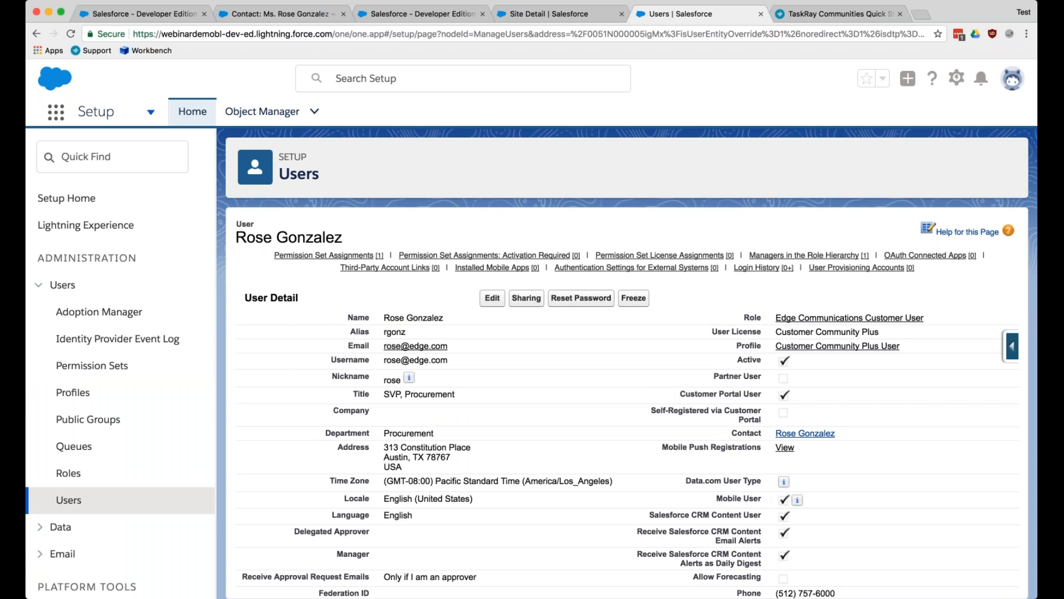
- View the contact's available actions in Lightning, and check the external user options on the Classic contact page
left_click(801, 435)
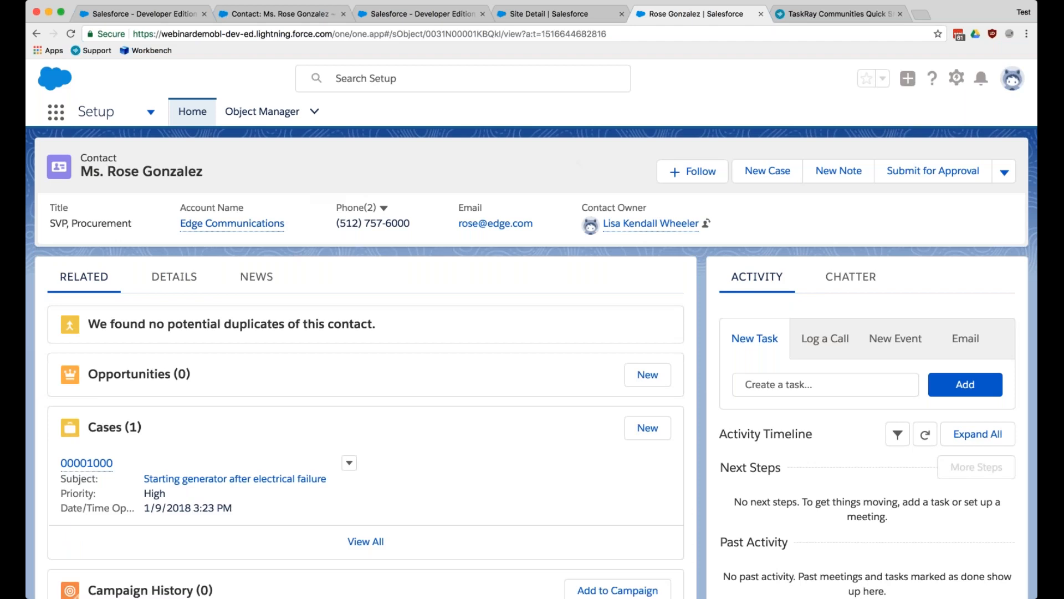
left_click(1004, 173)
left_click(759, 127)
left_click(761, 14)
left_click(280, 13)
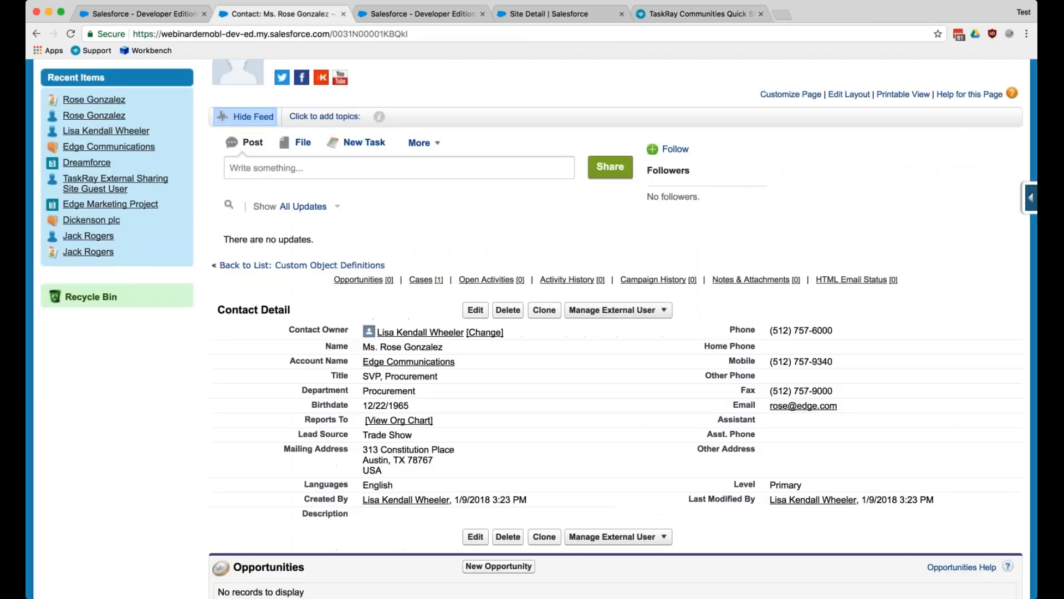
left_click(651, 310)
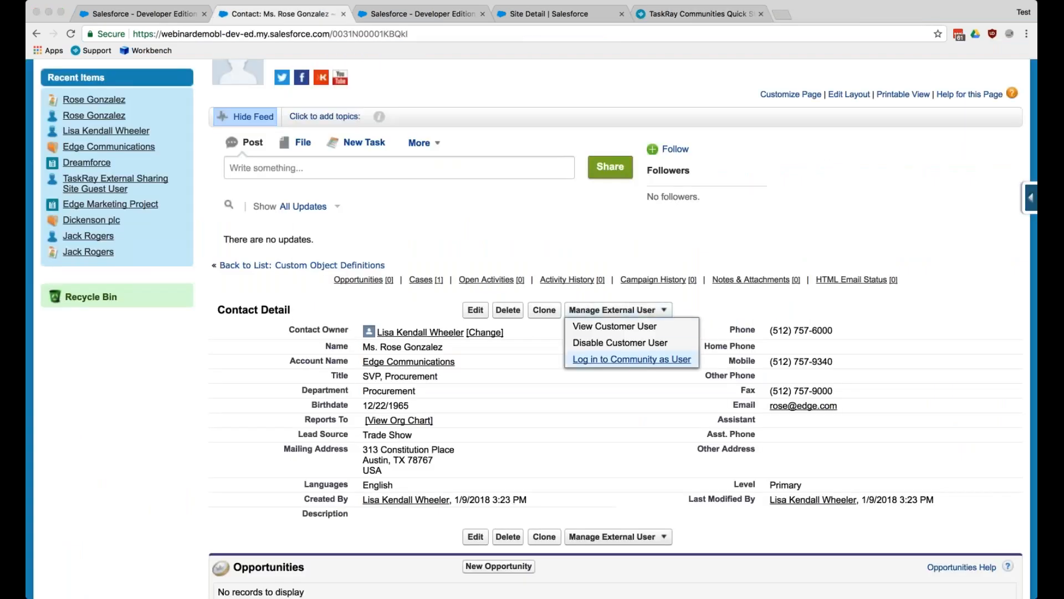
left_click(662, 144)
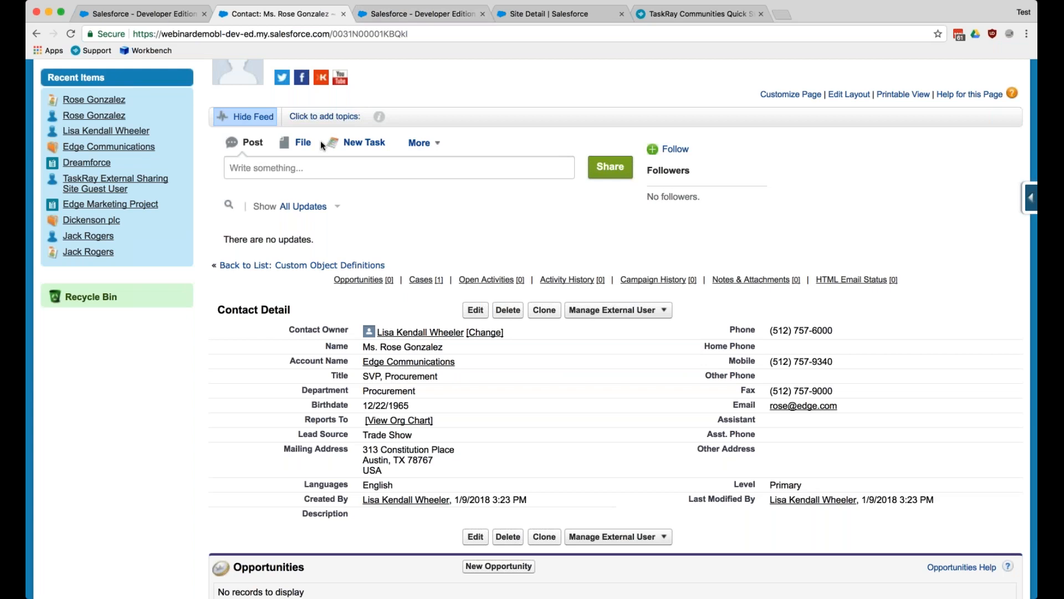
- Show only the Edge Marketing Project on the TaskRay board in place of Dreamforce, and open its project details
left_click(411, 18)
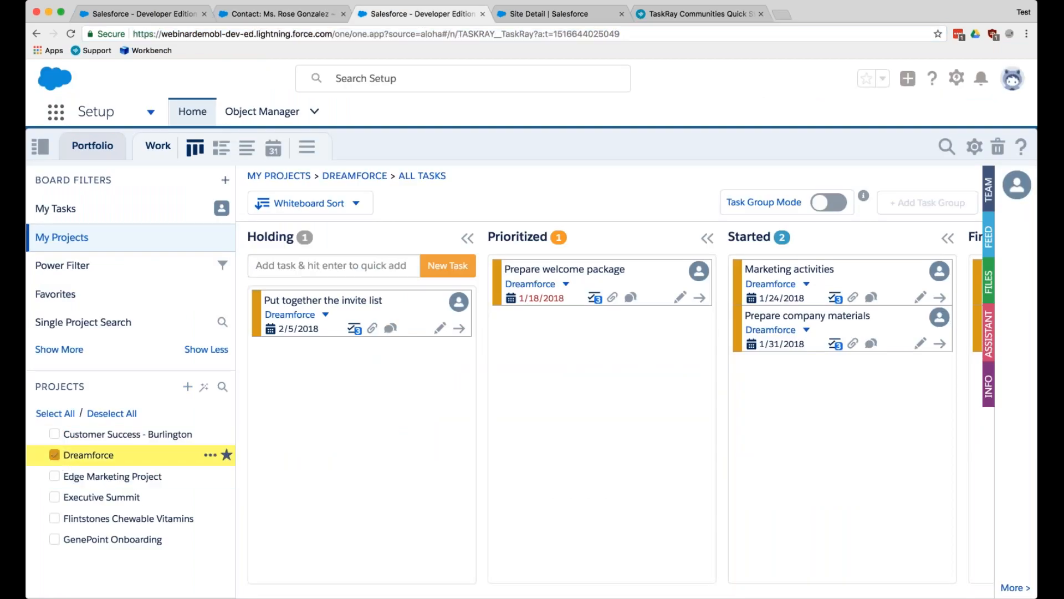
left_click(55, 455)
left_click(54, 476)
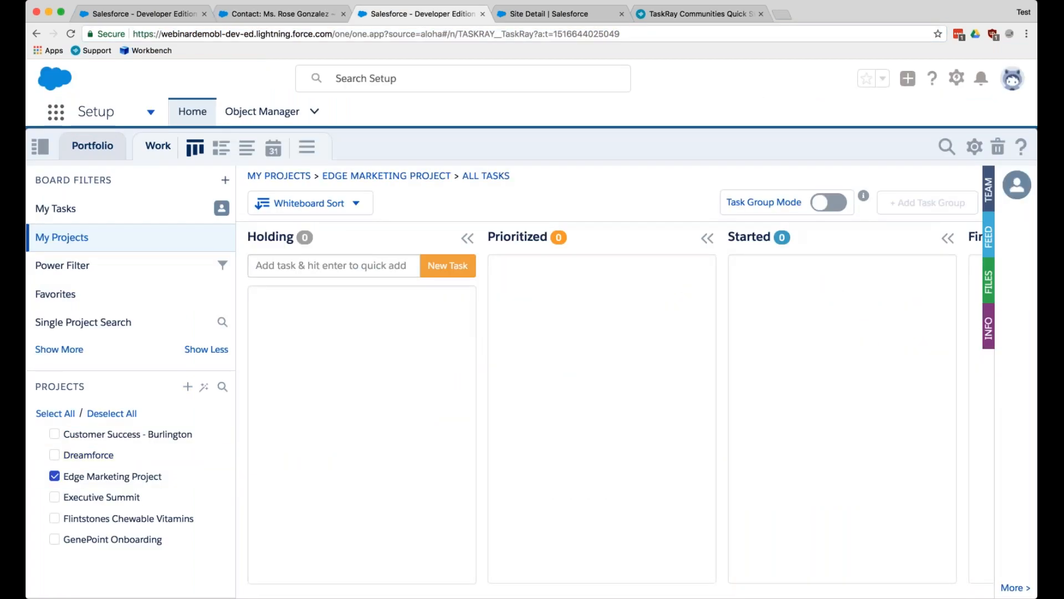
left_click(116, 476)
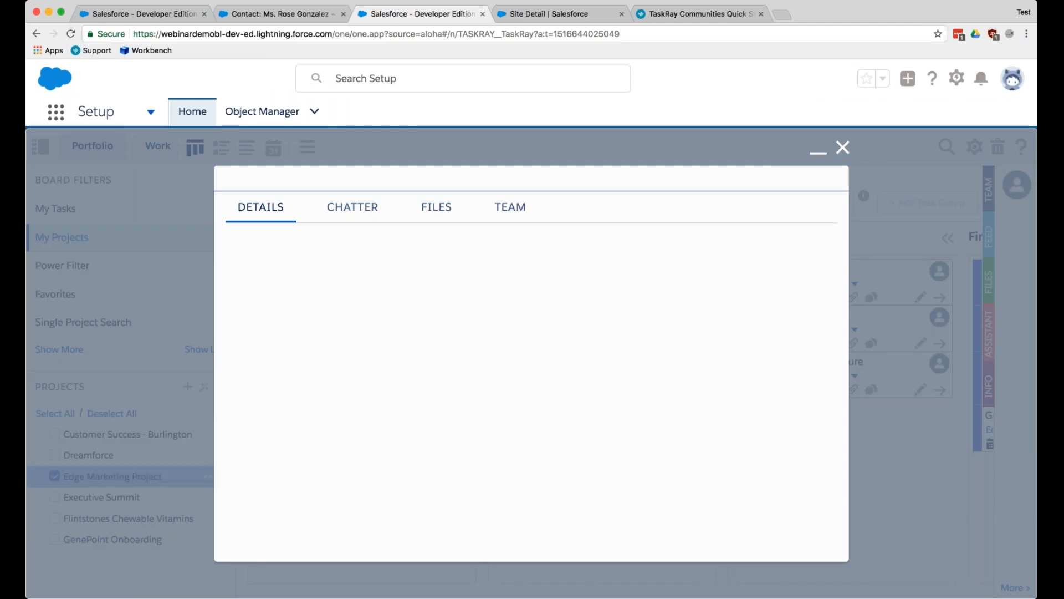
mouse_move(350, 295)
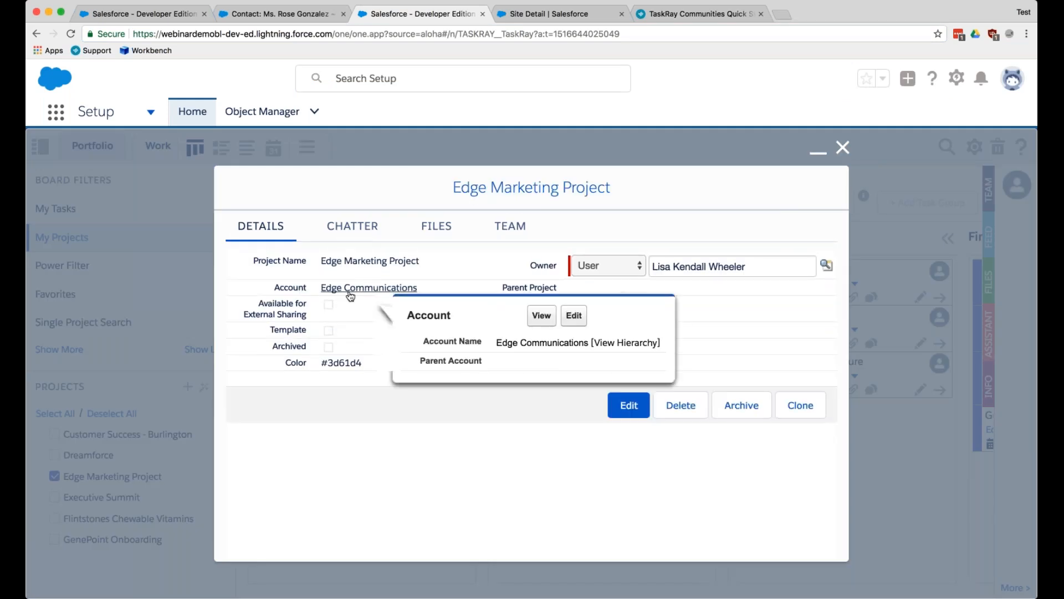
- Add the new community user to the Edge Marketing Project team and make that user the owner of the Draft Marketing Literature task
left_click(521, 223)
left_click(344, 265)
type("Rose")
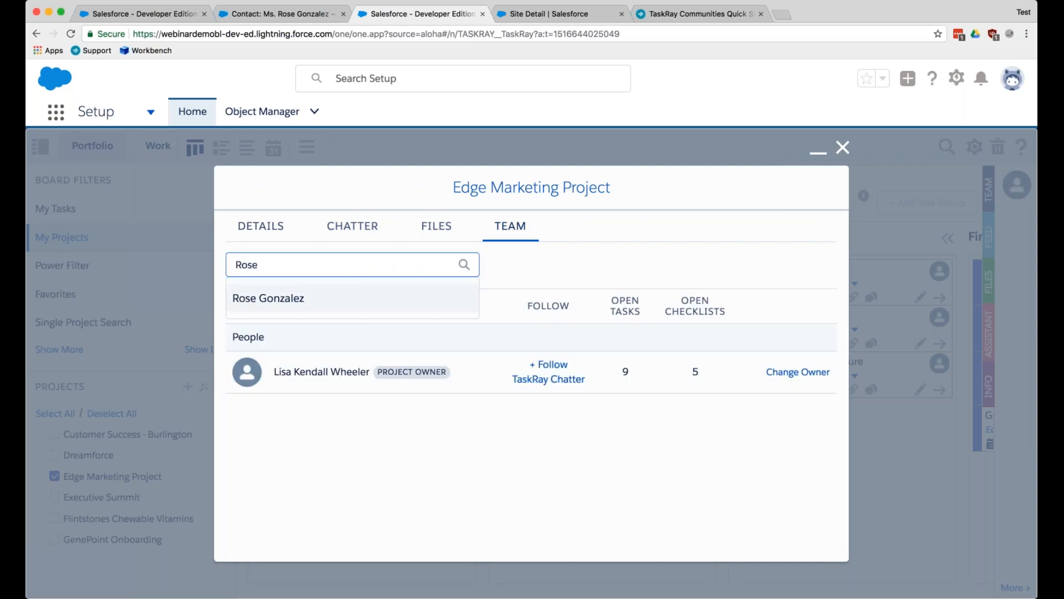
key("Return")
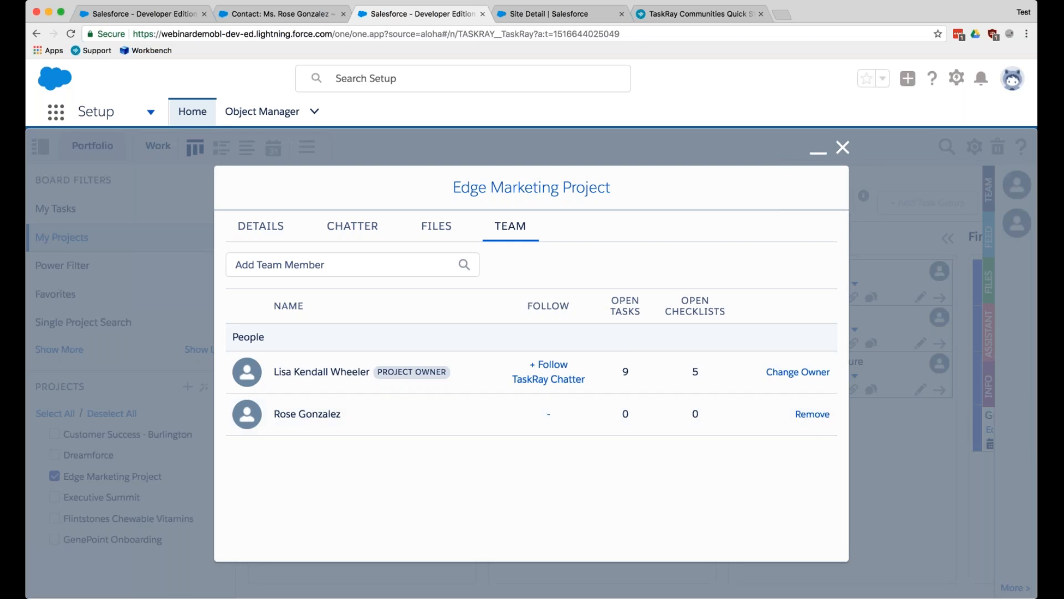
left_click(840, 152)
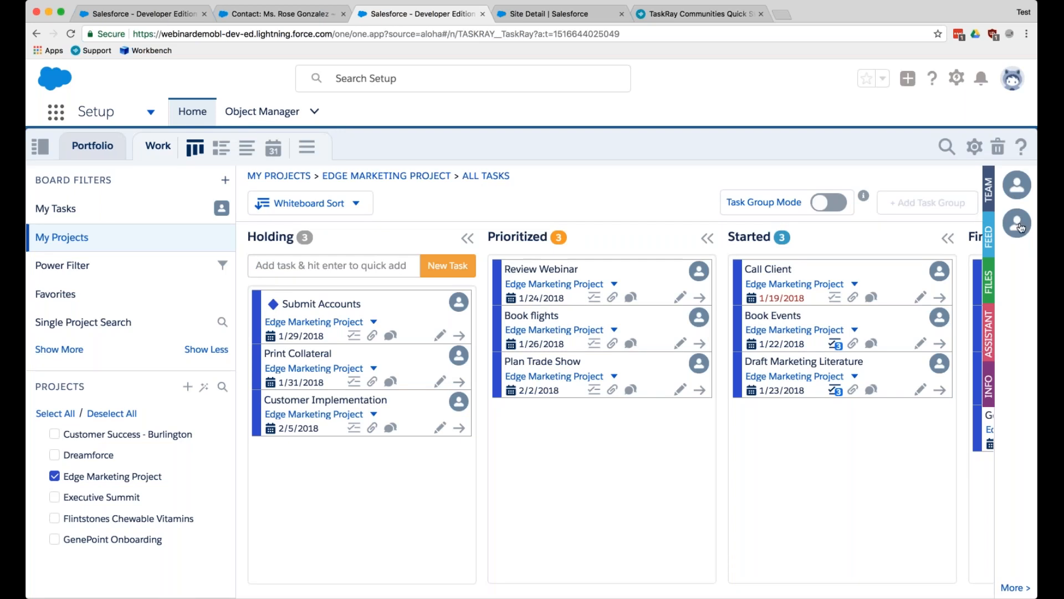
left_click_drag(610, 293, 1016, 185)
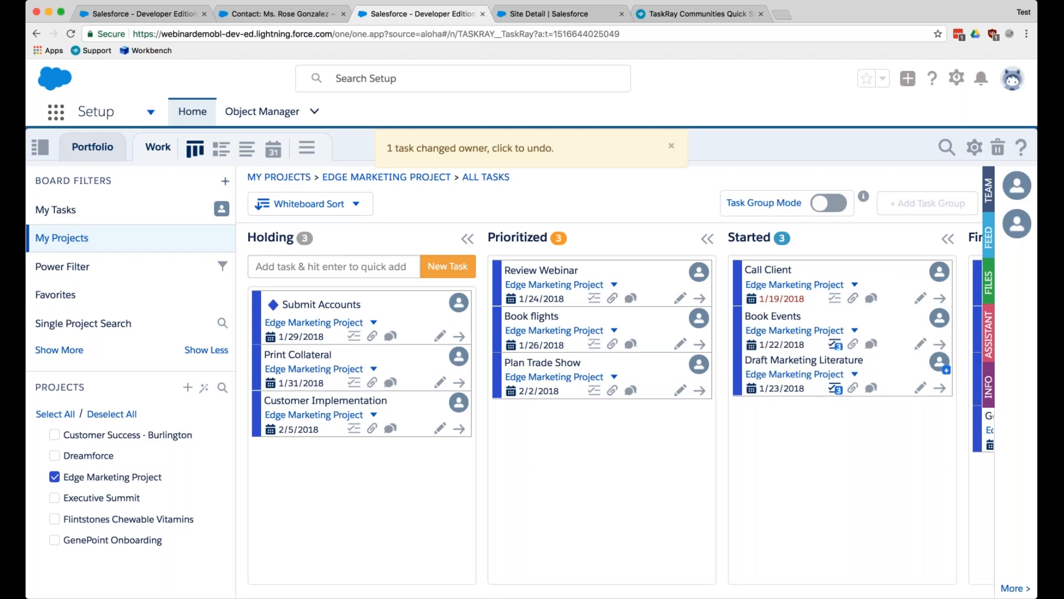
mouse_move(943, 371)
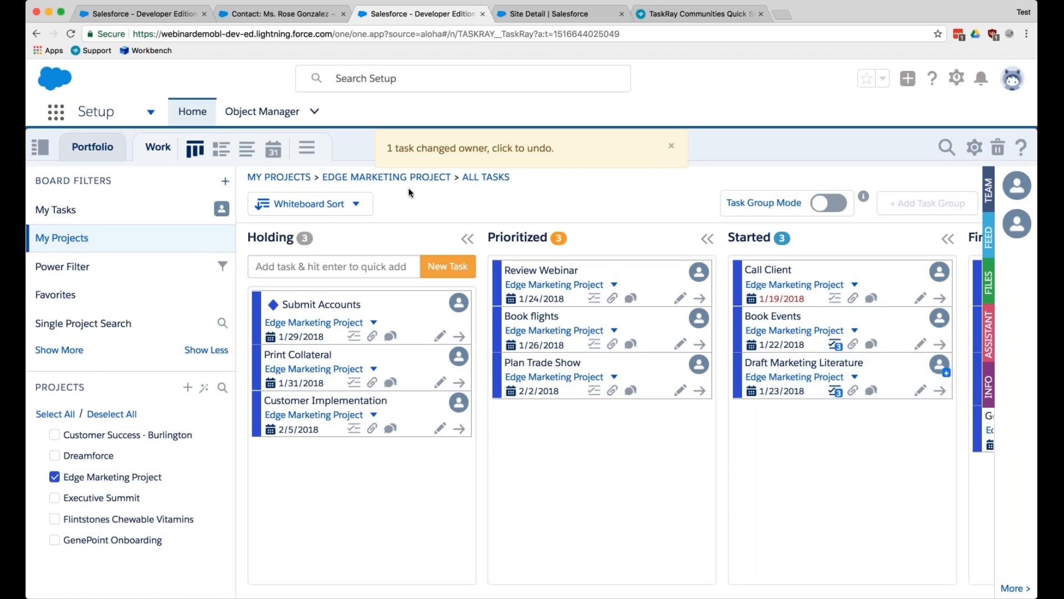
- Reload the Classic contact page and log in to the community as the contact's user
left_click(280, 13)
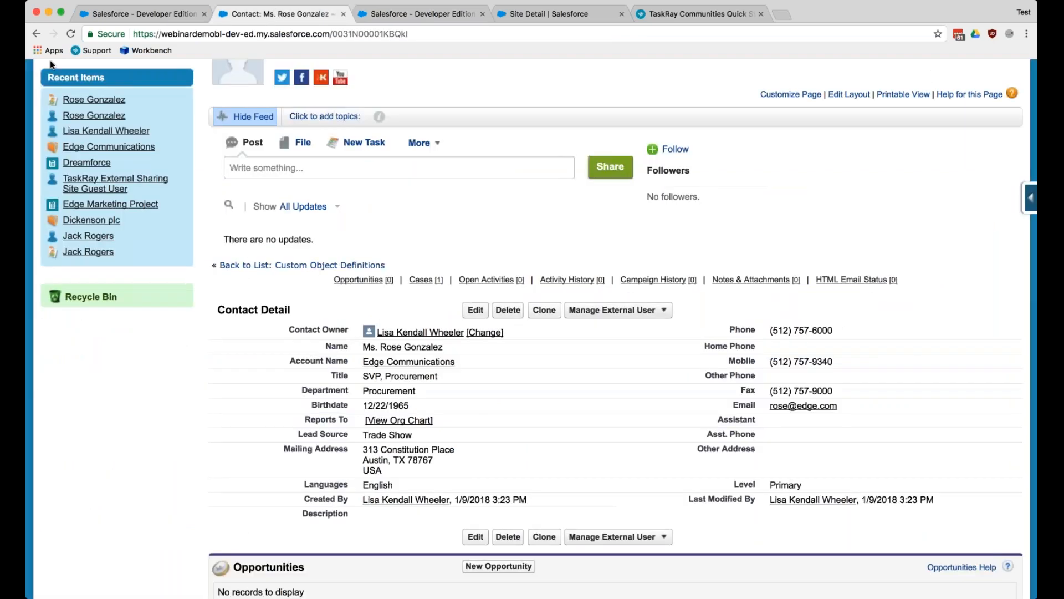
left_click(70, 34)
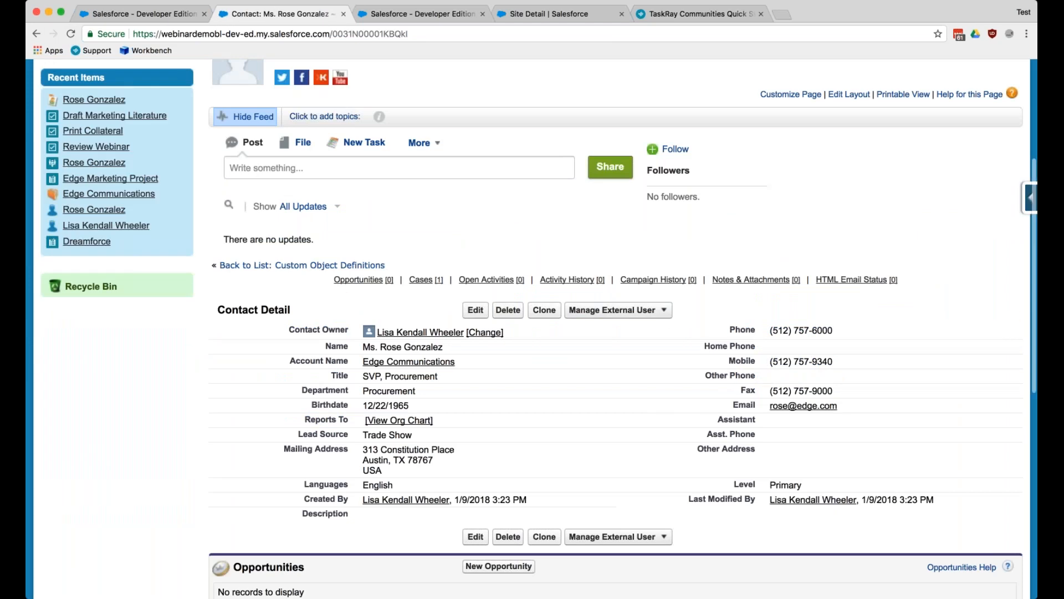
left_click(663, 310)
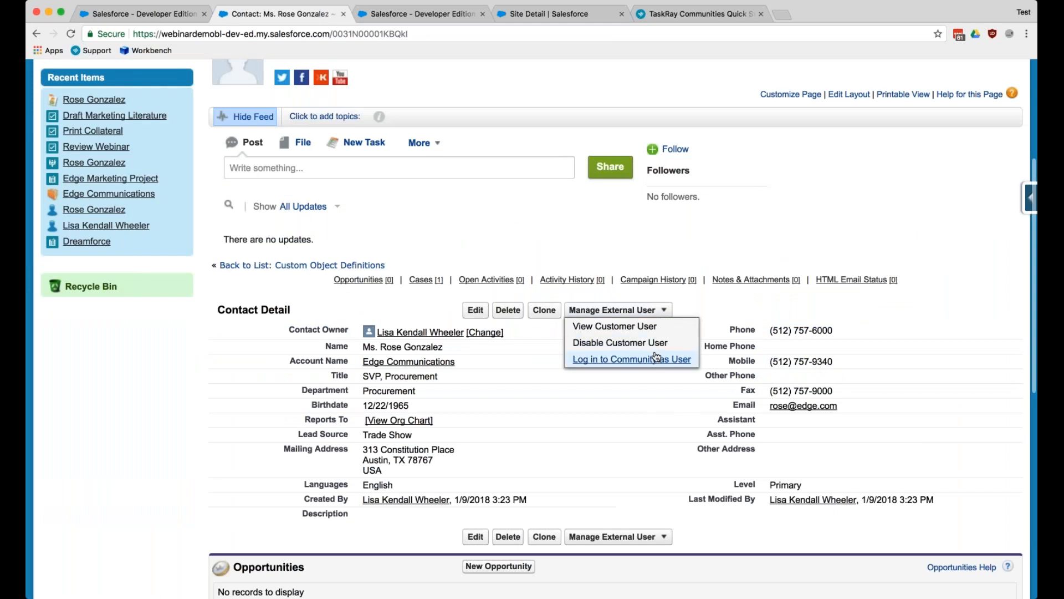
left_click(616, 358)
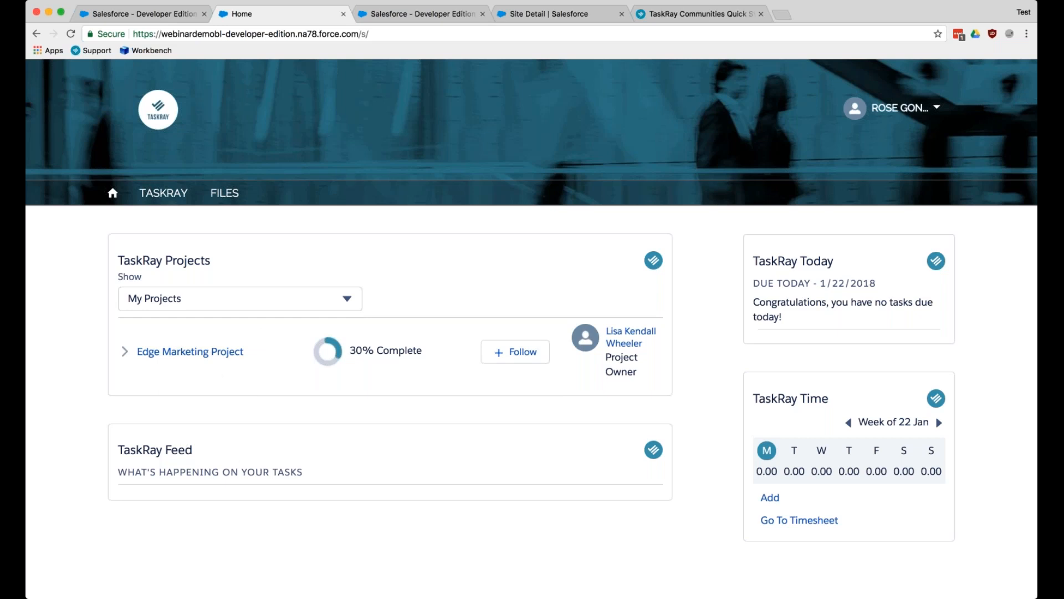
- Try to open the Edge Marketing Project from the community home page, and close the community tab
left_click(190, 352)
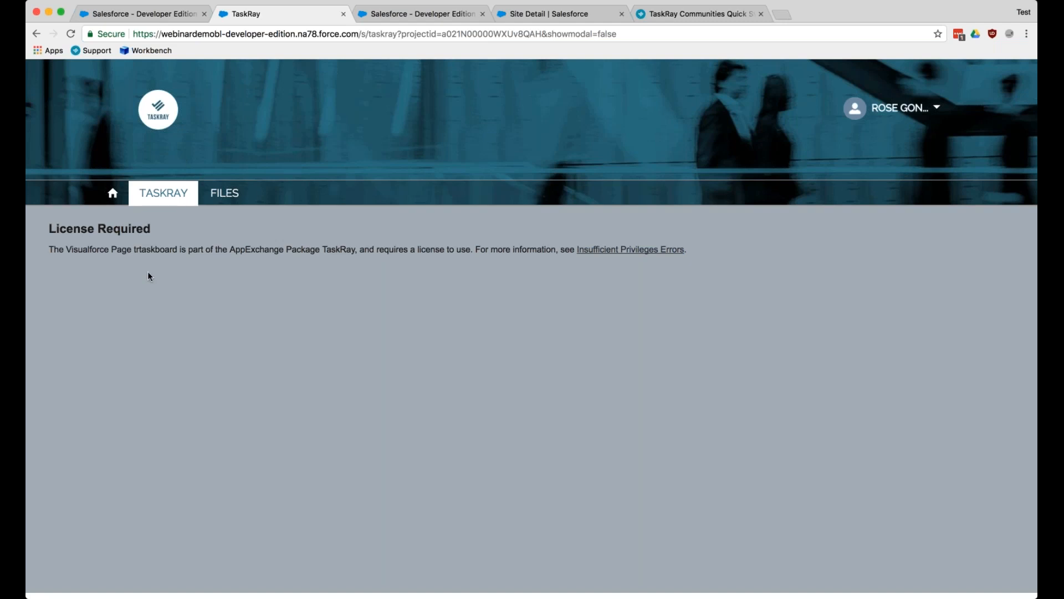
left_click(36, 34)
left_click(343, 14)
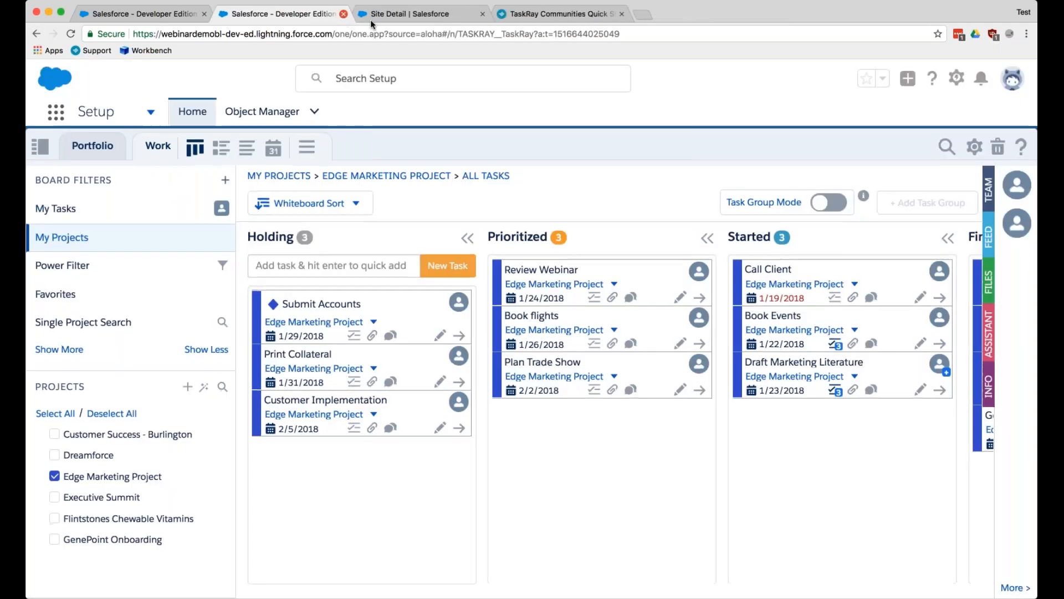
- Search Setup for "comm", list all communities, and open the TaskRay community site from its URL
left_click(422, 17)
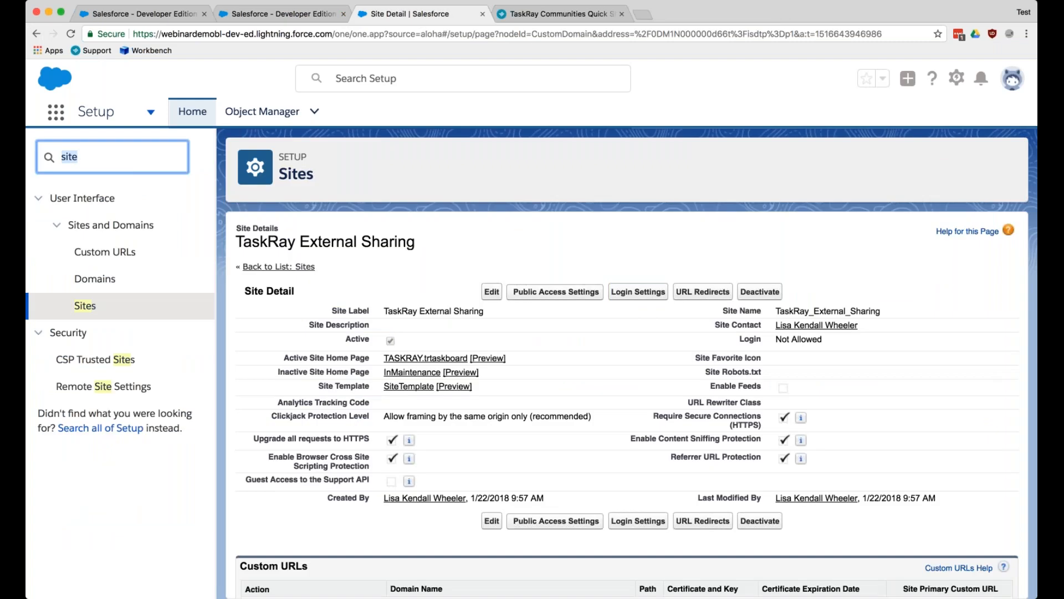
type("comm")
left_click(147, 332)
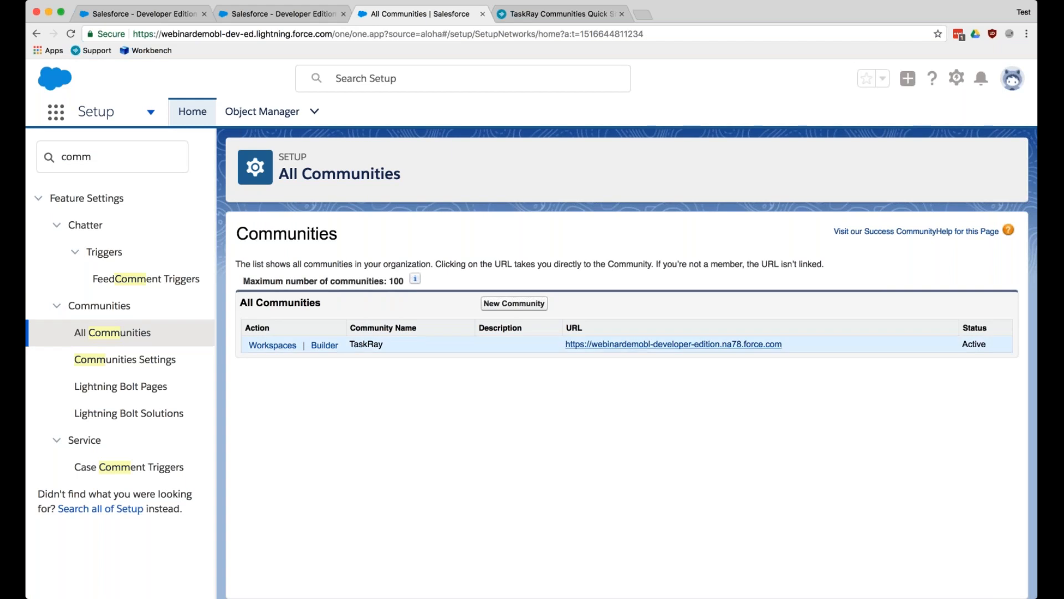
left_click(628, 344)
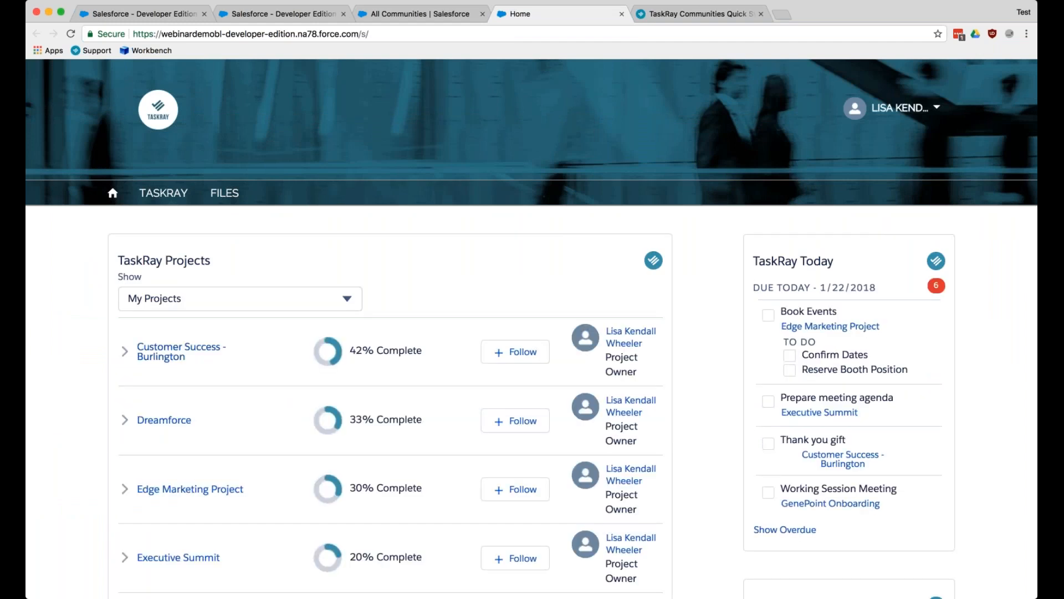
- View the Customer Success - Burlington project board from the community home page, and return to the home page
scroll(268, 402, "down", 2)
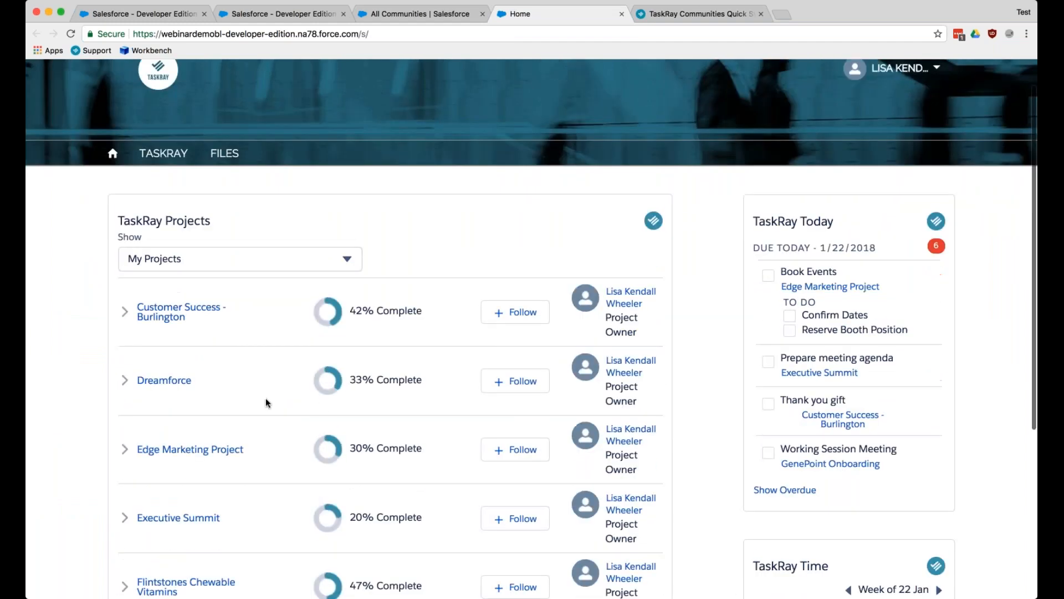
left_click(178, 309)
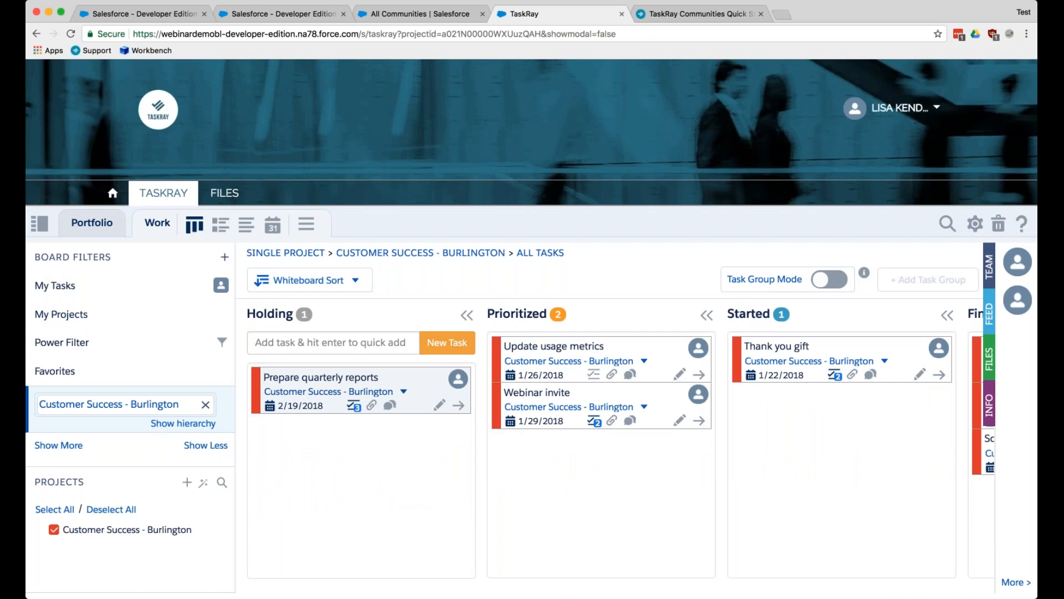
left_click(113, 193)
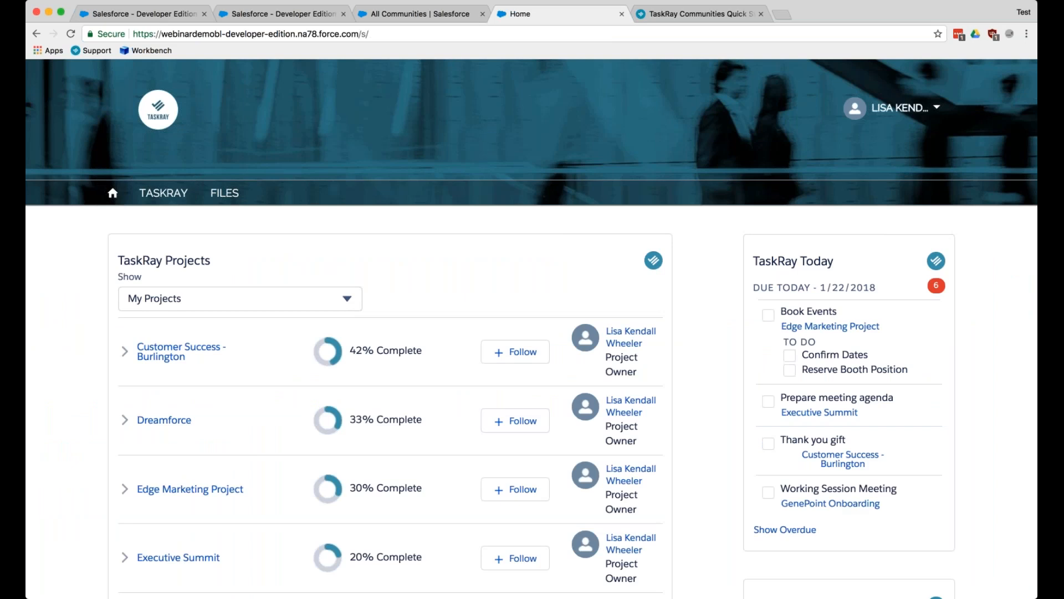
- Review the TaskRay Projects, Today, Time and Feed components on the community home page and the options in the user menu
scroll(531, 333, "down", 4)
scroll(531, 333, "up", 3)
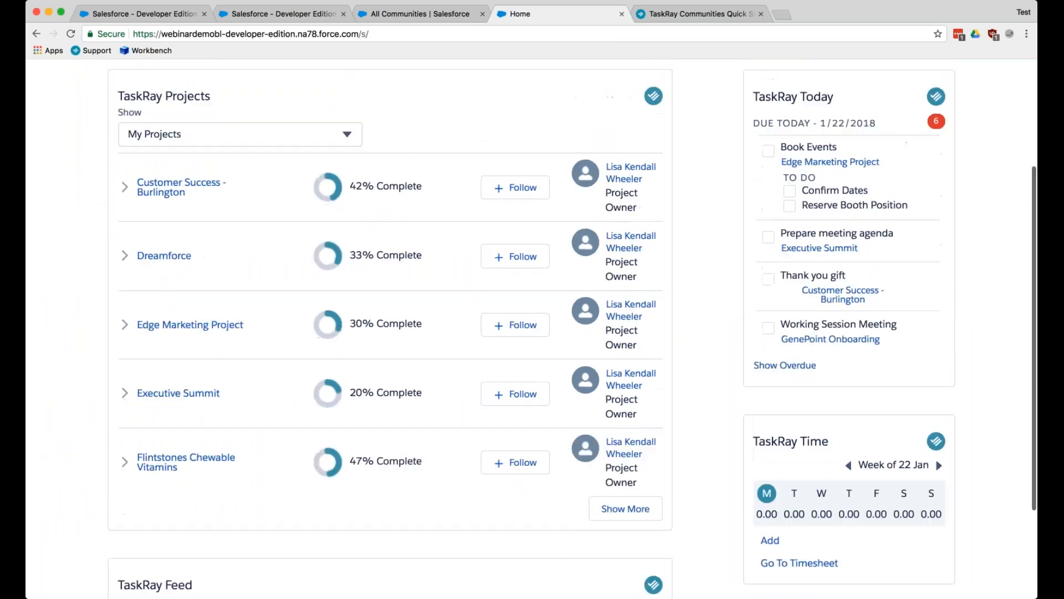
scroll(531, 333, "up", 1)
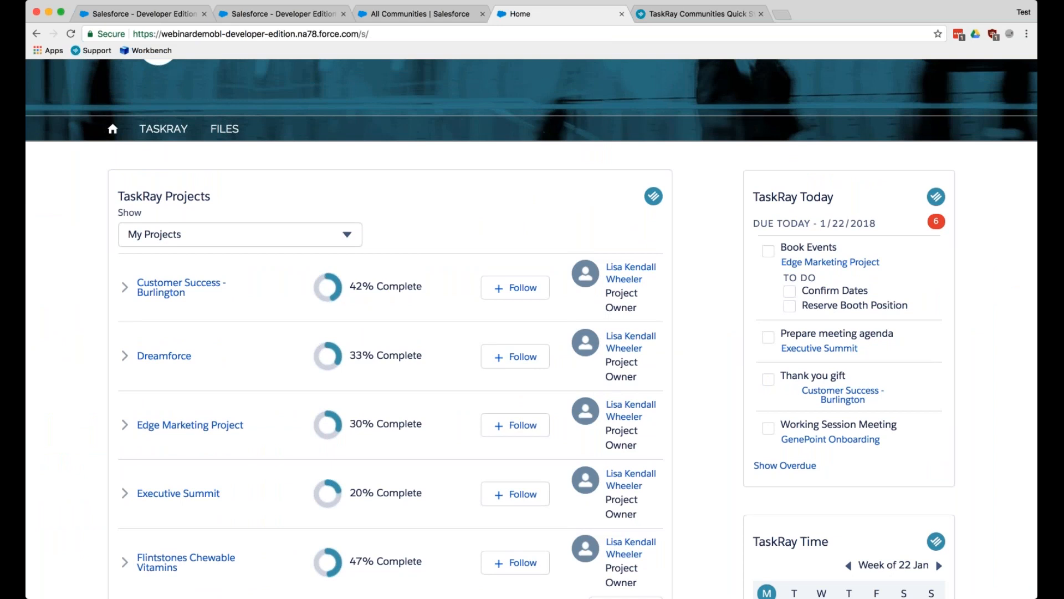
scroll(296, 314, "up", 2)
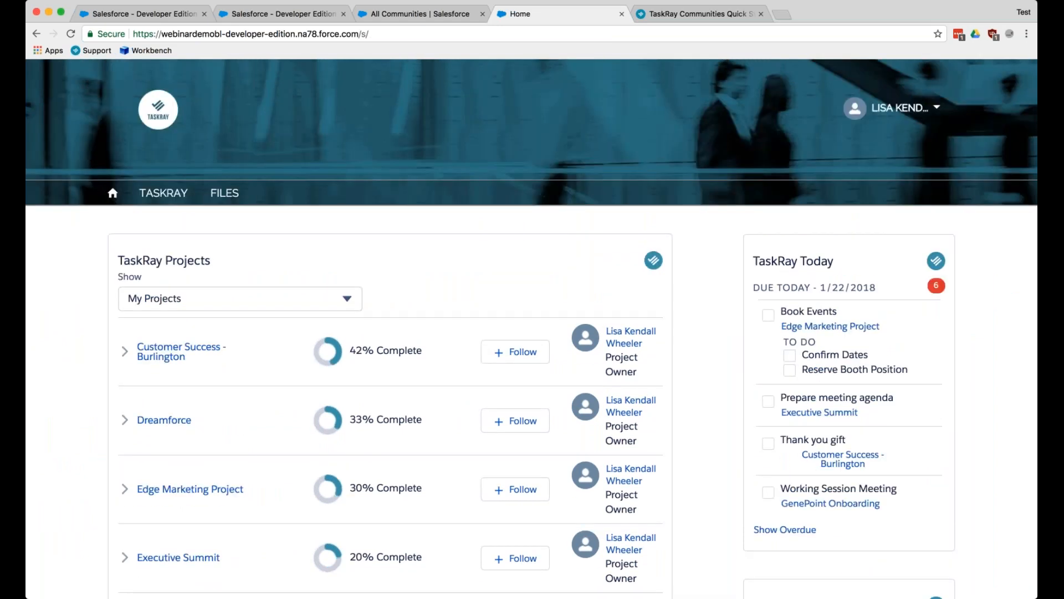
scroll(753, 468, "down", 2)
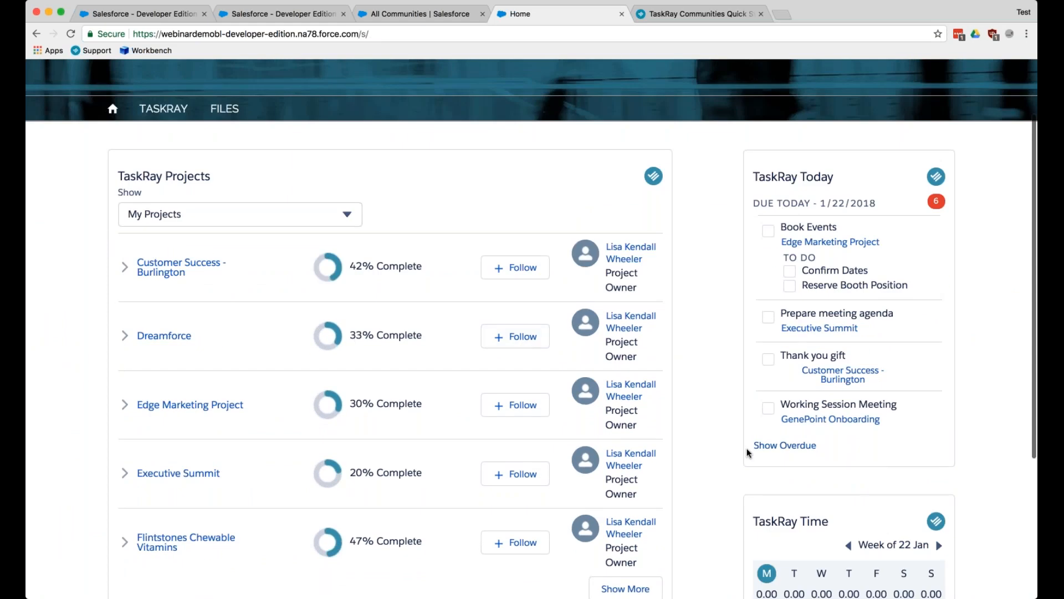
scroll(746, 448, "down", 4)
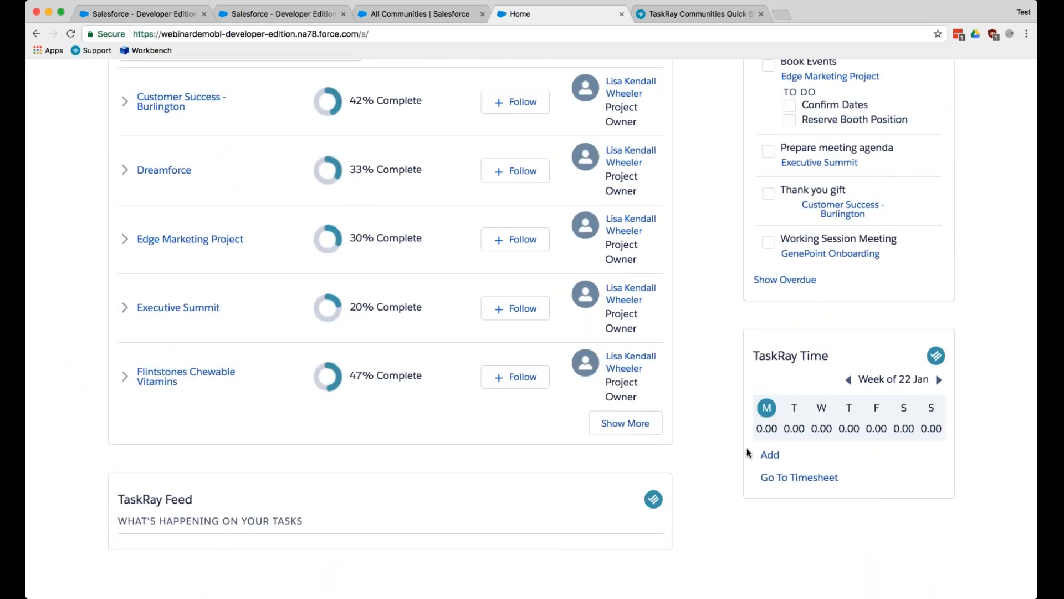
scroll(747, 453, "up", 6)
left_click(898, 107)
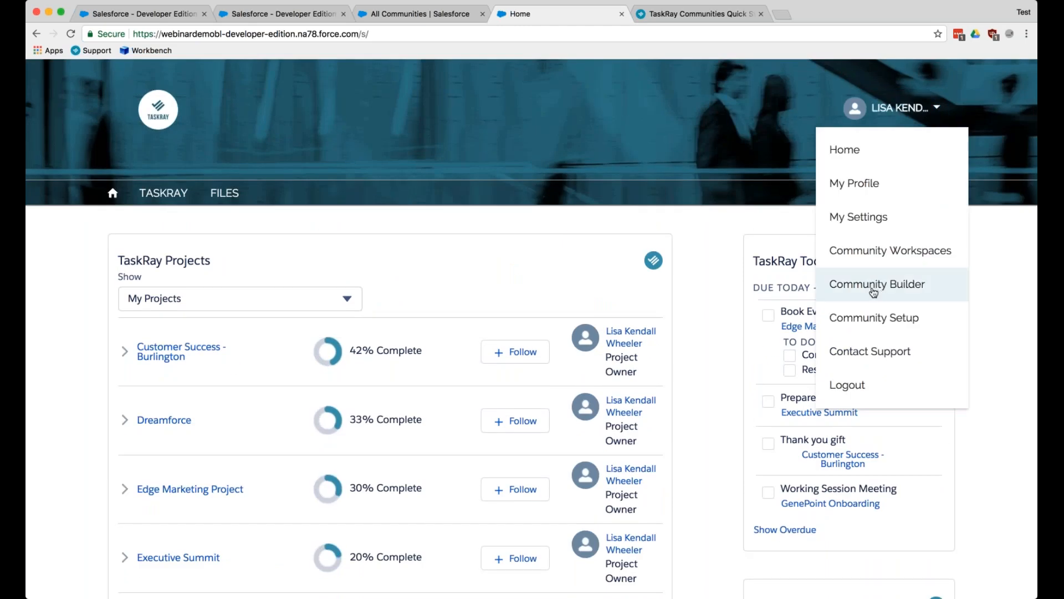
left_click(647, 288)
- Complete the Book Events task with its Confirm Dates item, and the Thank you gift and Prepare meeting agenda tasks in TaskRay Today
left_click(768, 315)
left_click(790, 355)
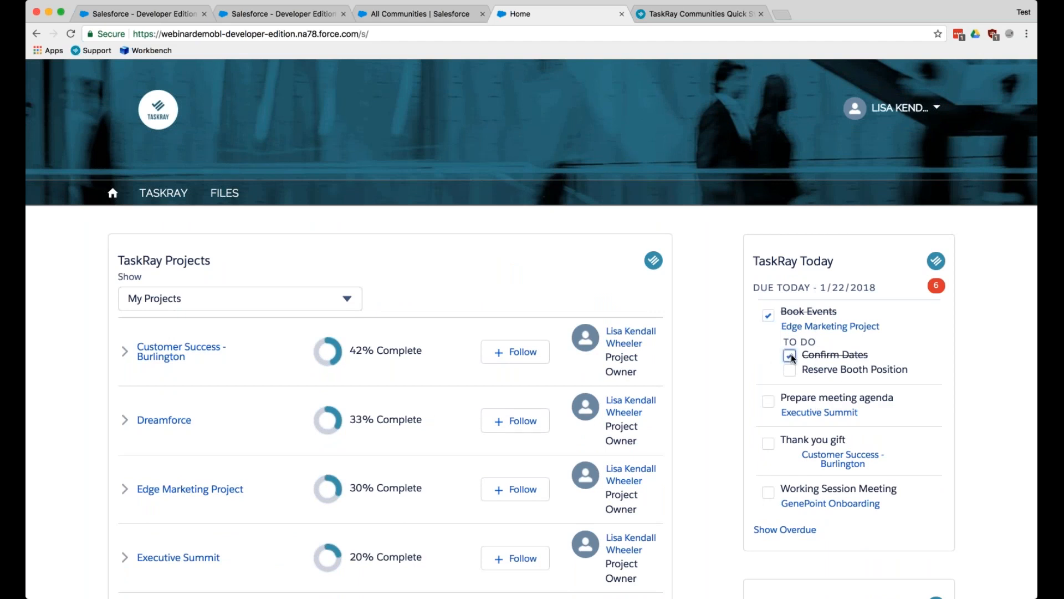
left_click(790, 356)
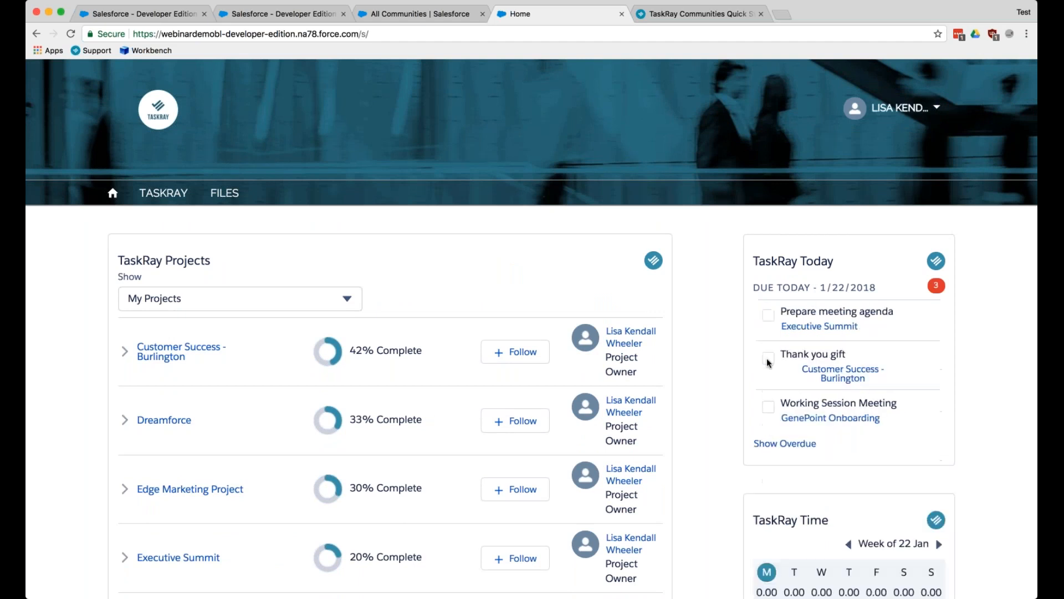
left_click(768, 355)
left_click(769, 315)
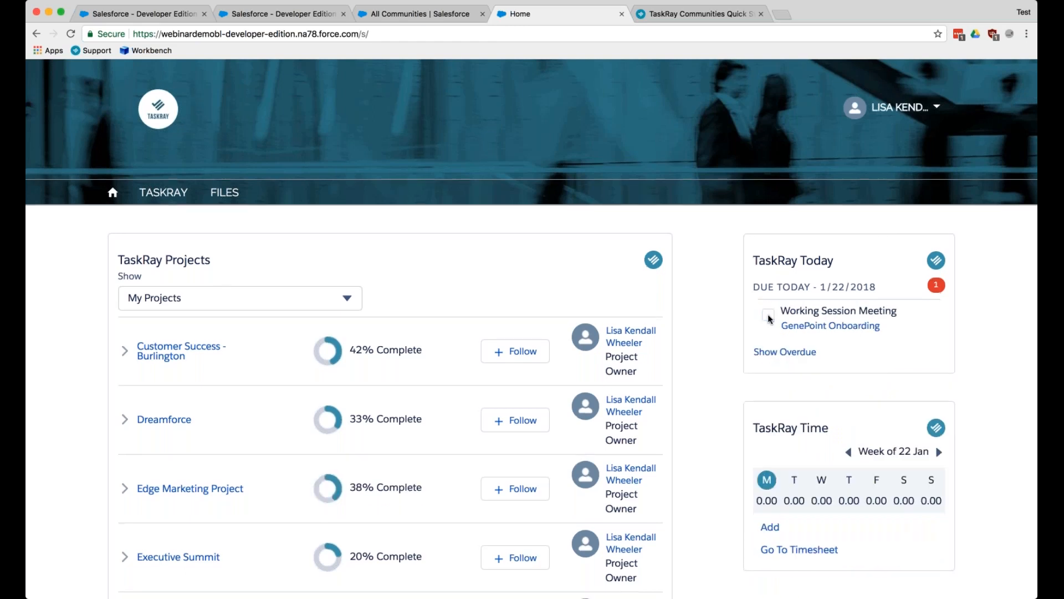
scroll(769, 317, "down", 3)
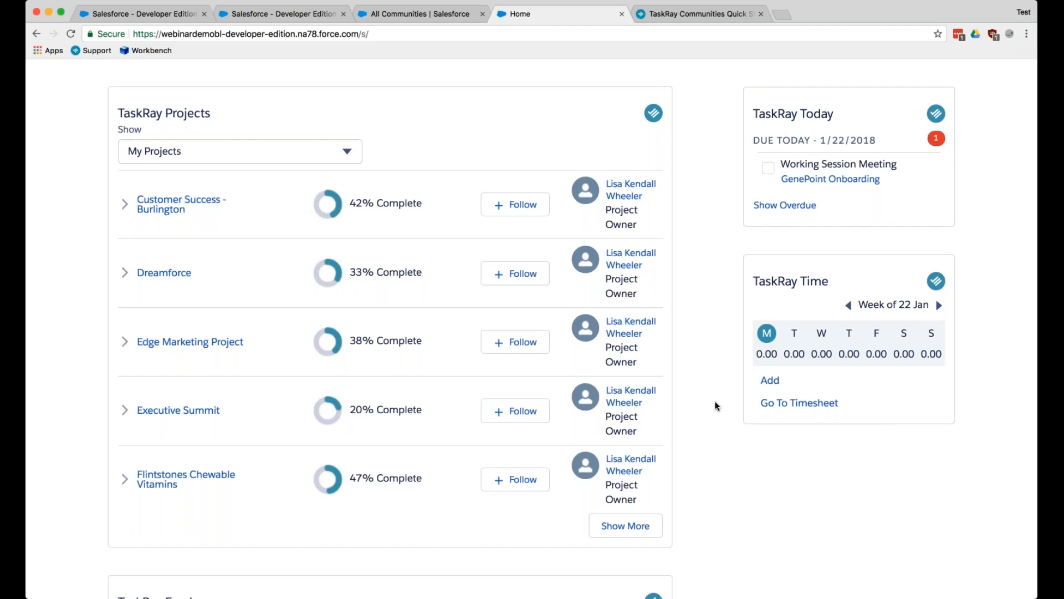
scroll(900, 228, "up", 2)
scroll(743, 334, "down", 4)
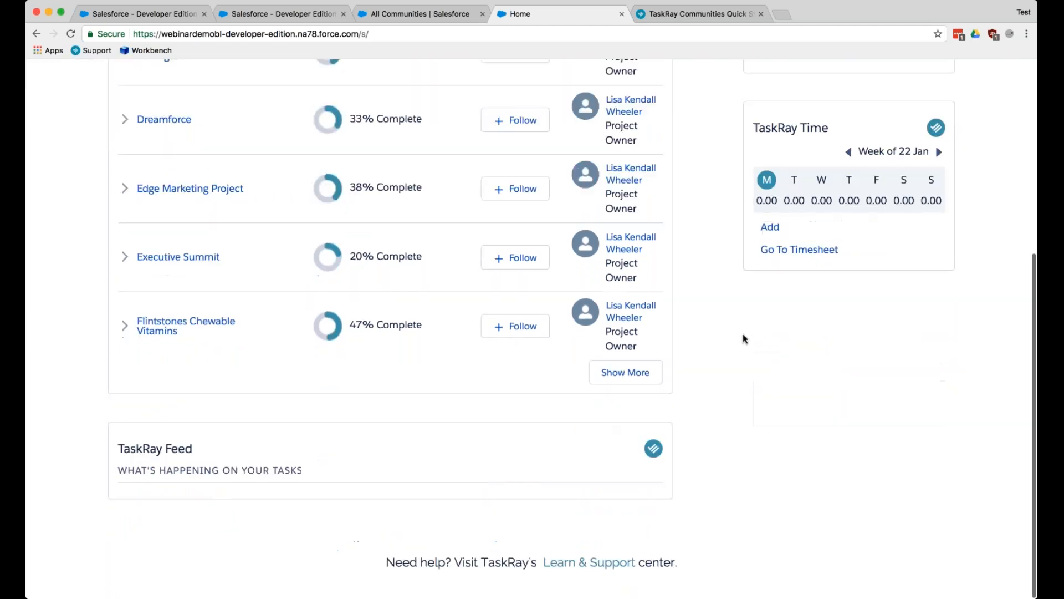
scroll(743, 333, "up", 3)
scroll(743, 334, "up", 5)
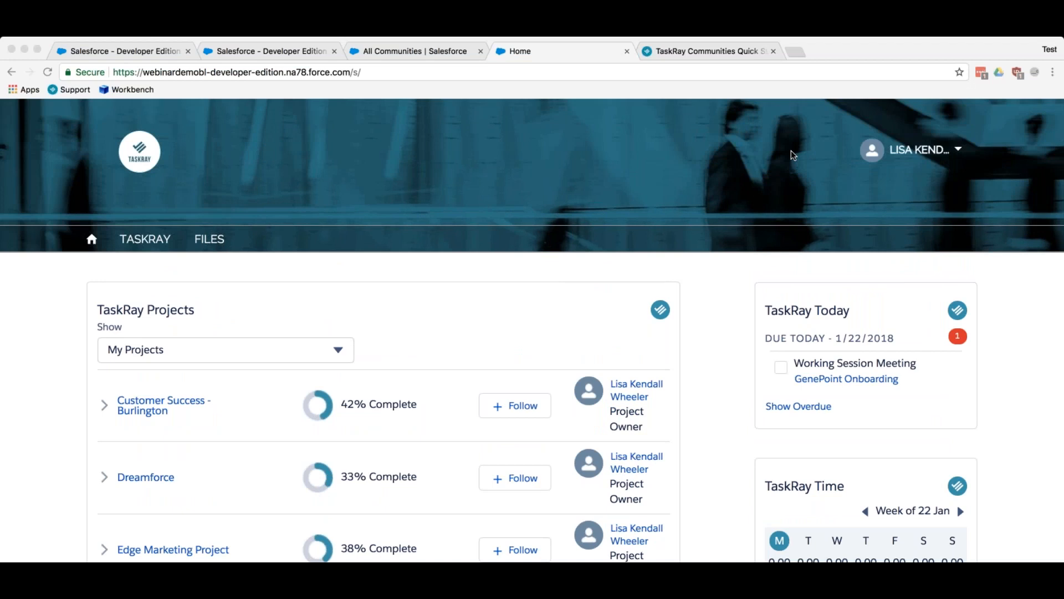
left_click(75, 554)
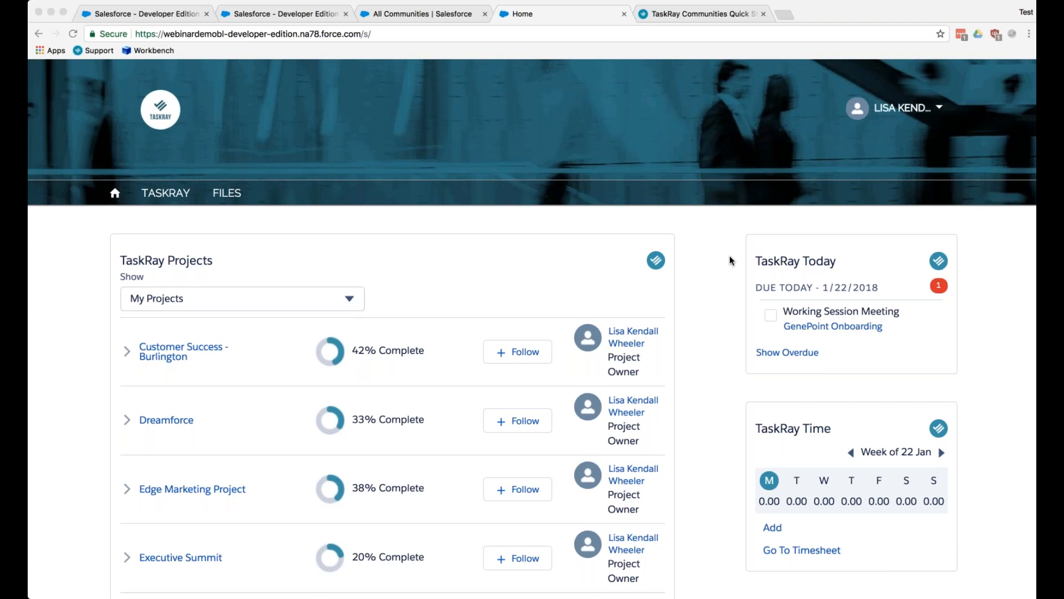
- Search Google for "community plus" in a new browser tab
left_click(791, 13)
type("community ")
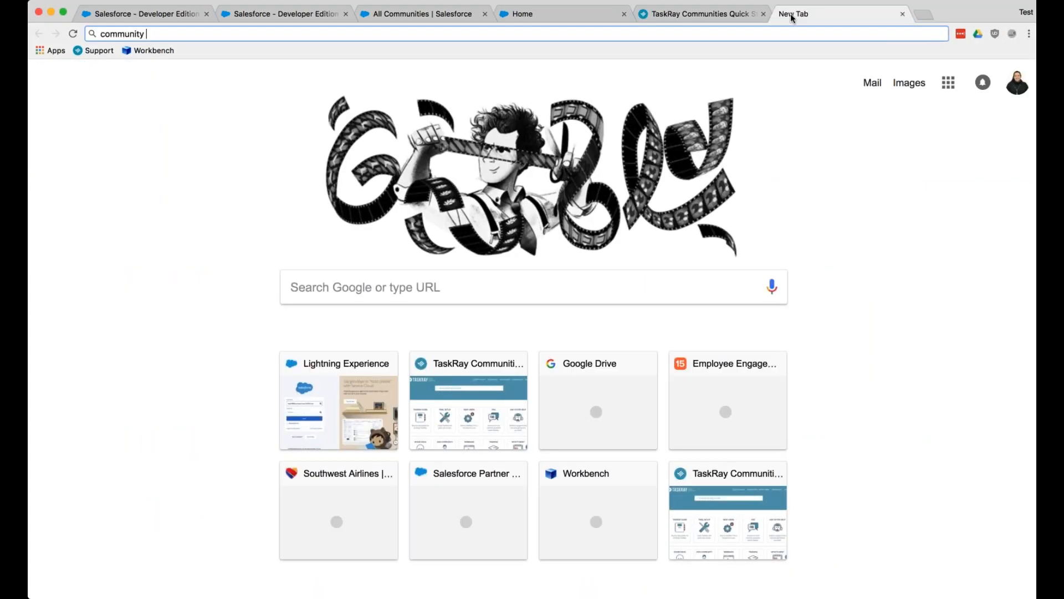
type("plus")
key("Return")
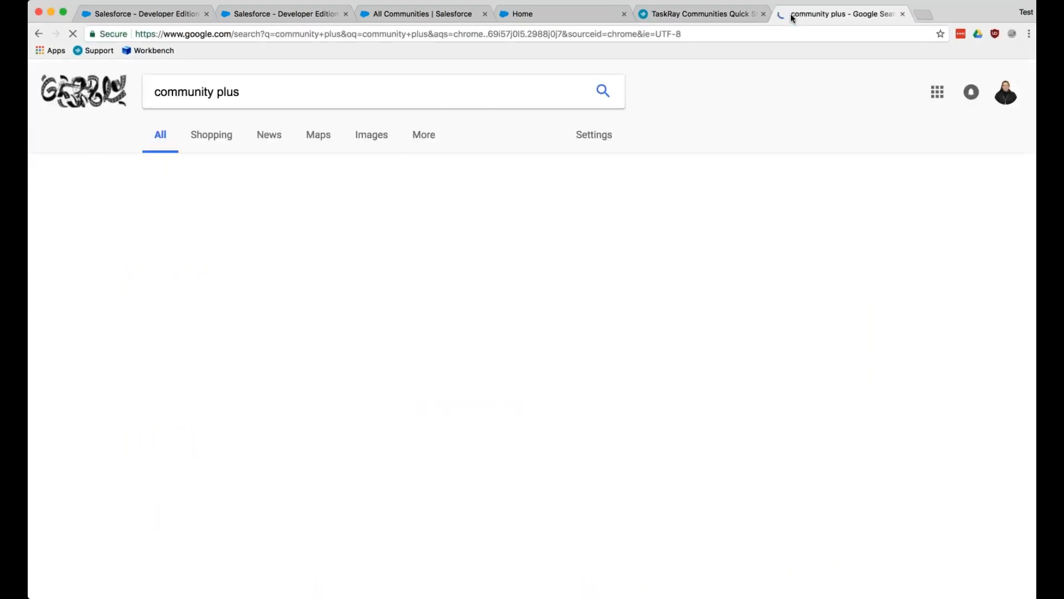
- Refine the Google search to "community plus vs community licenses salesforce"
left_click(423, 102)
type("commu")
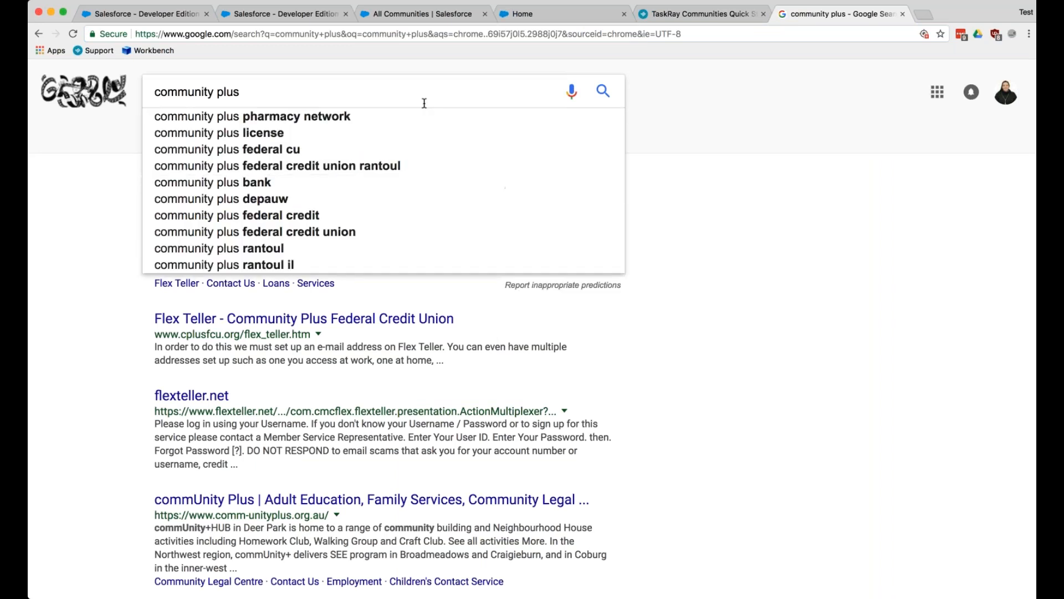
type("nity")
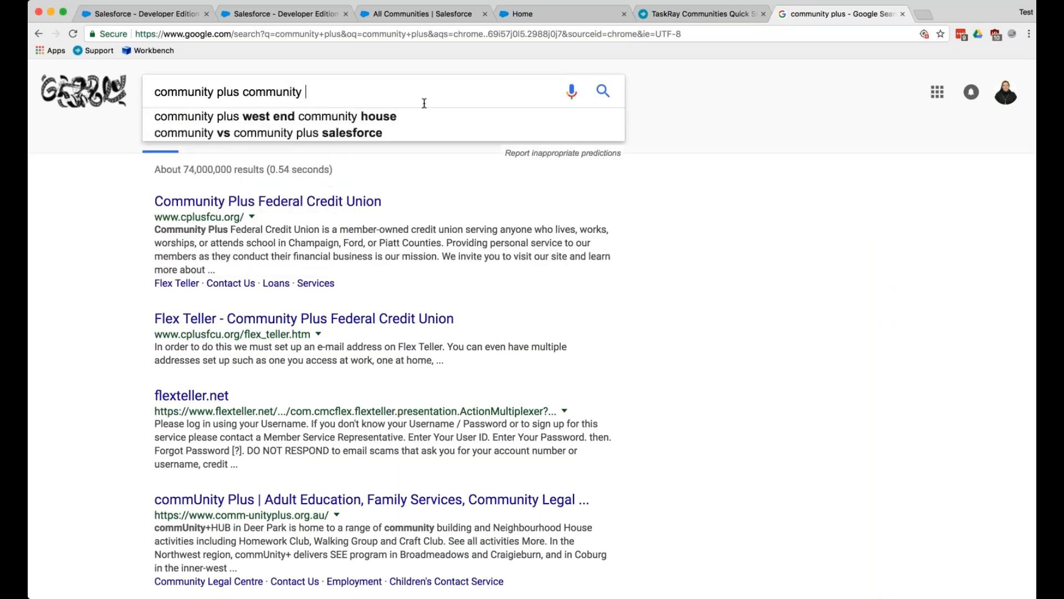
key("BackSpace")
key("BackSpace")
key("BackSpace")
key("BackSpace")
key("BackSpace")
key("BackSpace")
key("BackSpace")
key("BackSpace")
key("BackSpace")
type("vs c")
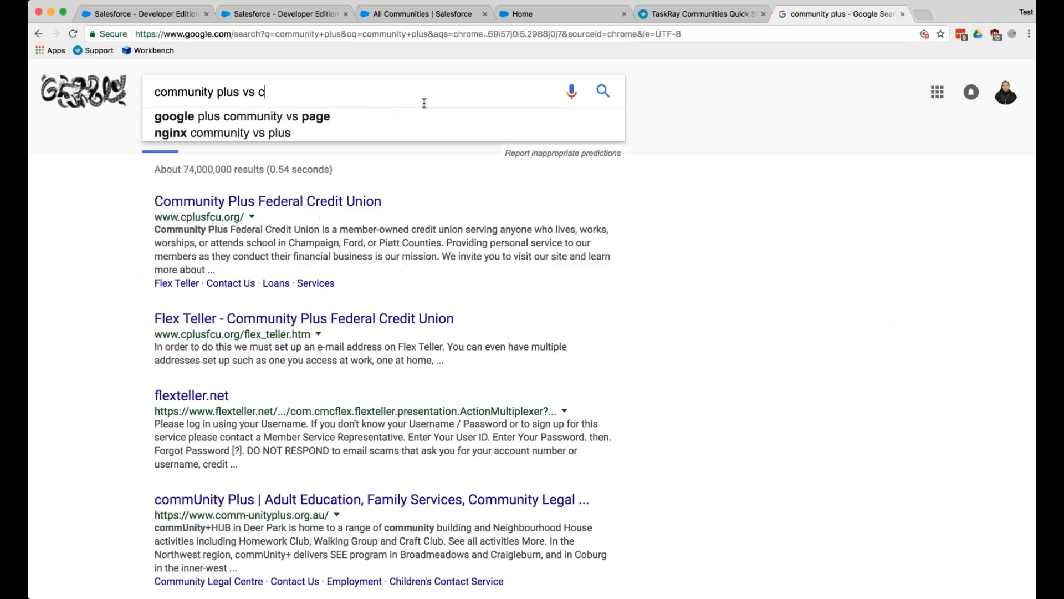
type("ommunity licenses sa")
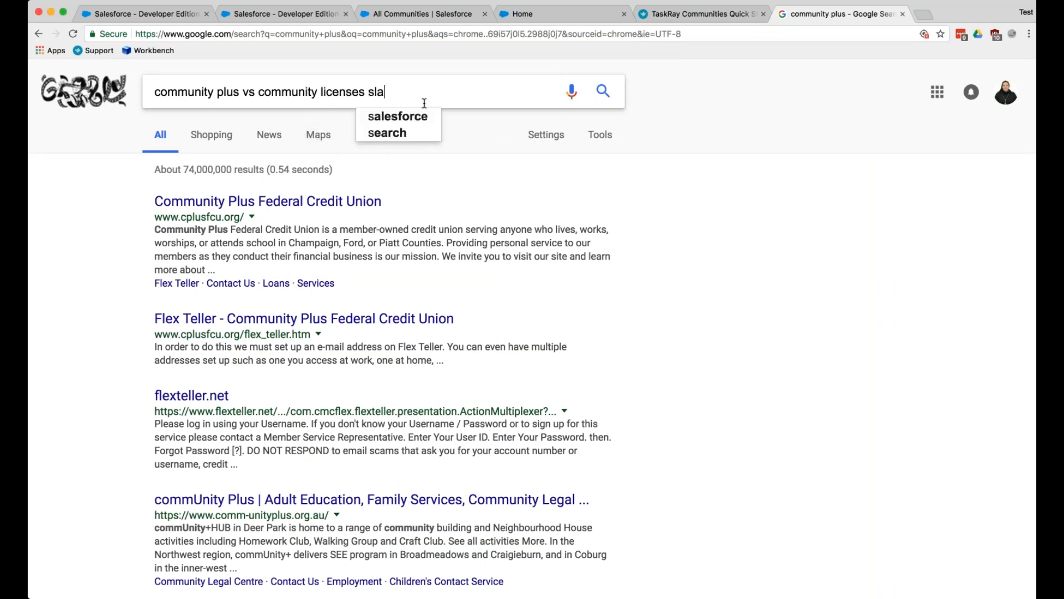
type("lesforce")
key("Return")
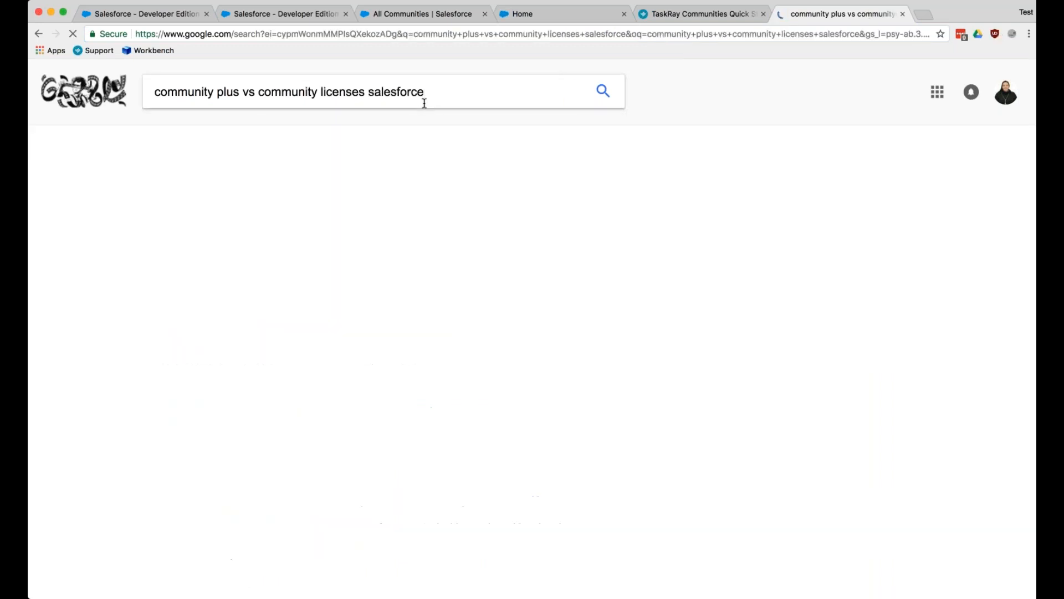
- Open the Communities User Licenses help article and read through to the community license comparison table
left_click(285, 201)
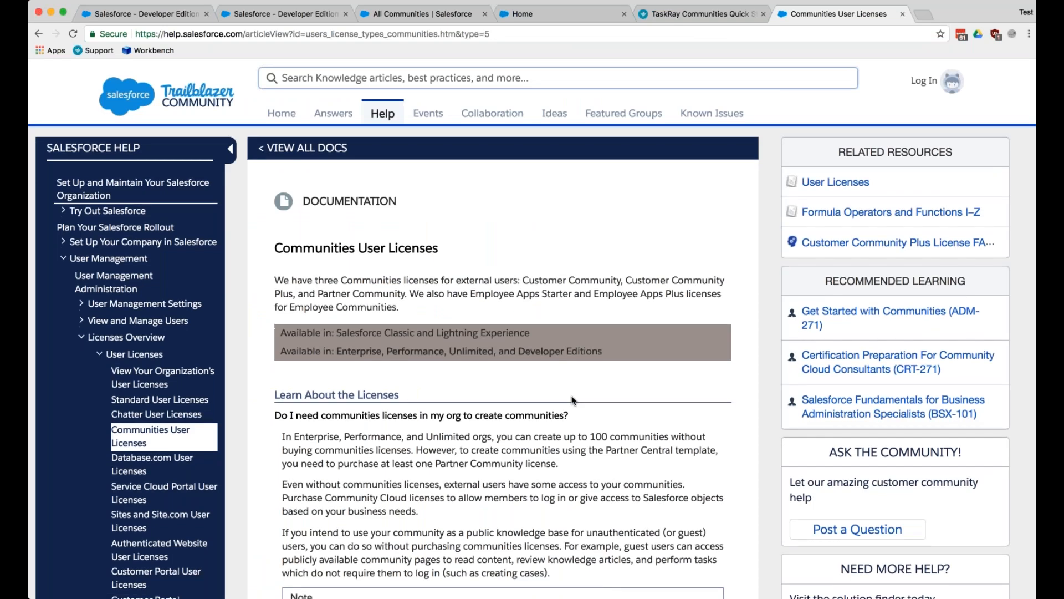
scroll(572, 400, "down", 3)
scroll(572, 400, "down", 10)
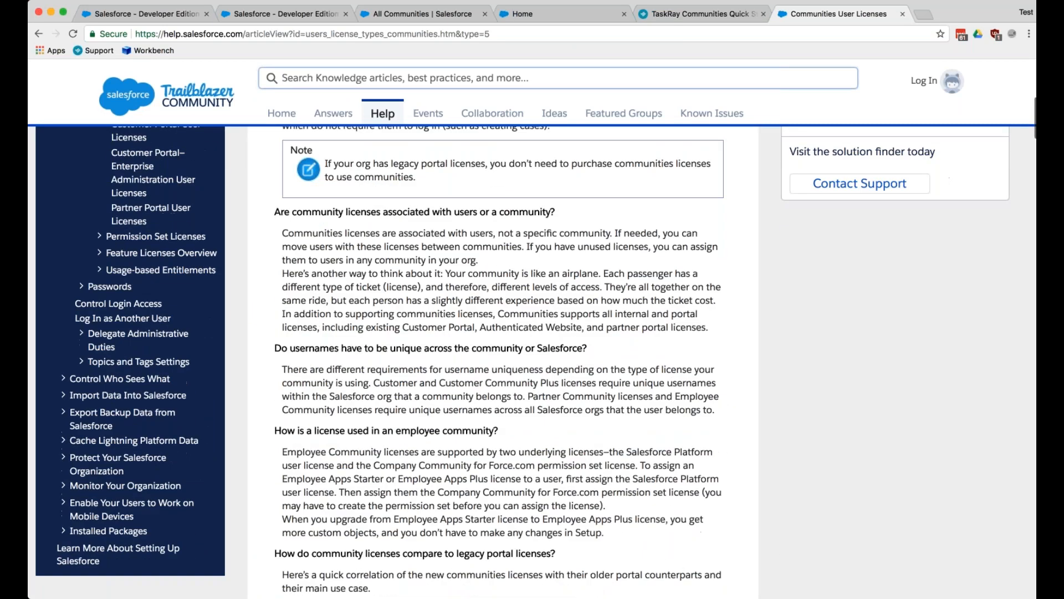
scroll(572, 400, "down", 12)
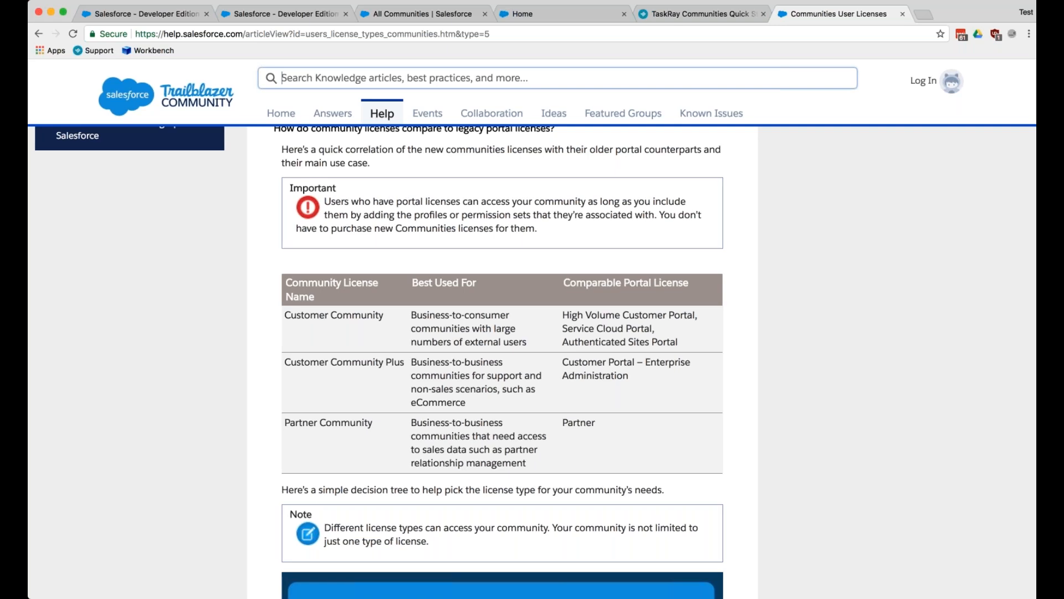
scroll(399, 408, "down", 1)
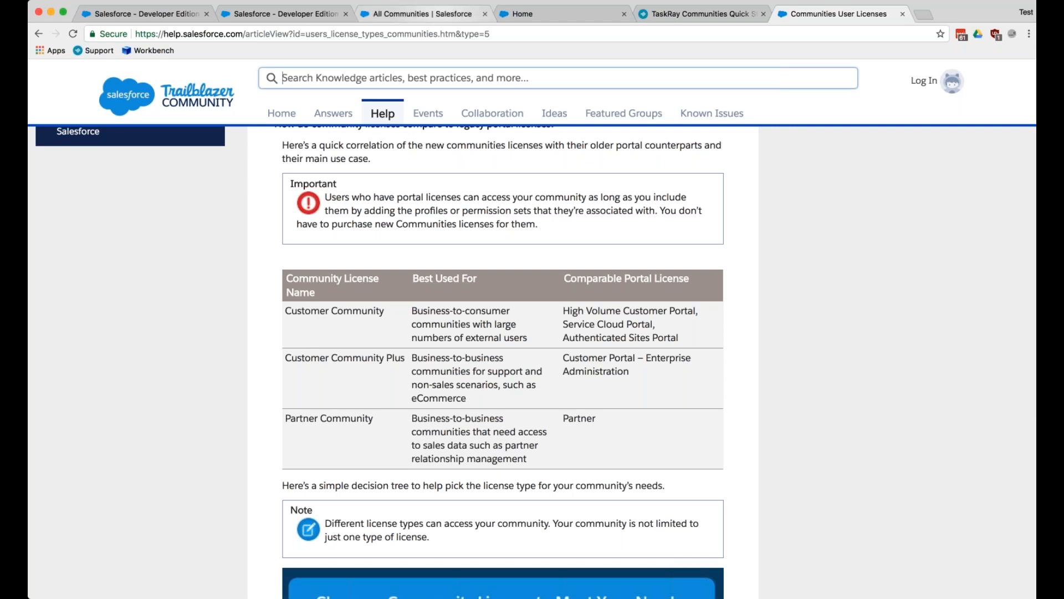
- Return to the community home page and open the Customer Success - Burlington project board
left_click(442, 18)
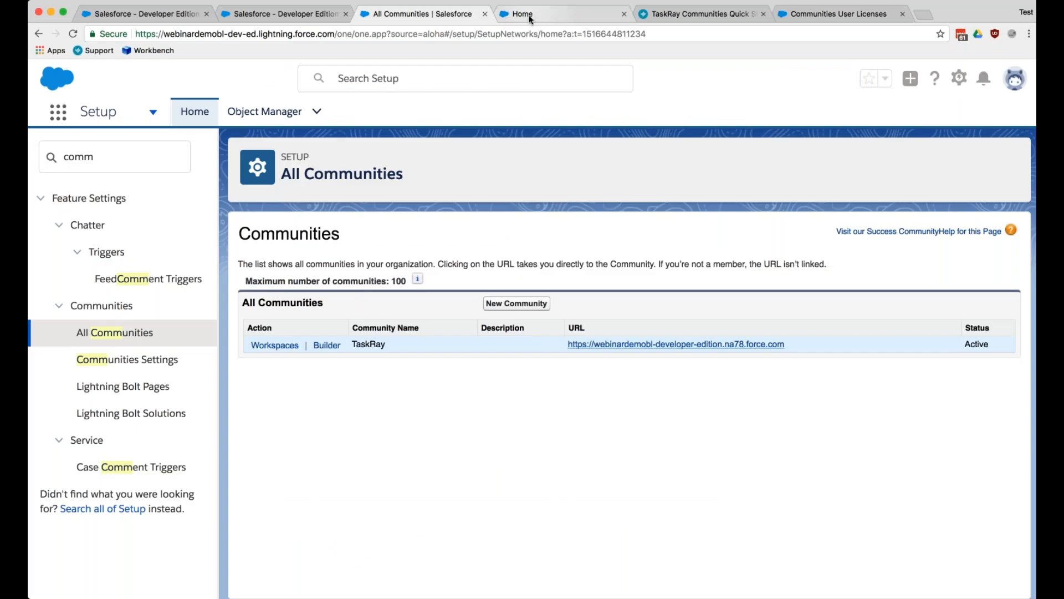
left_click(529, 15)
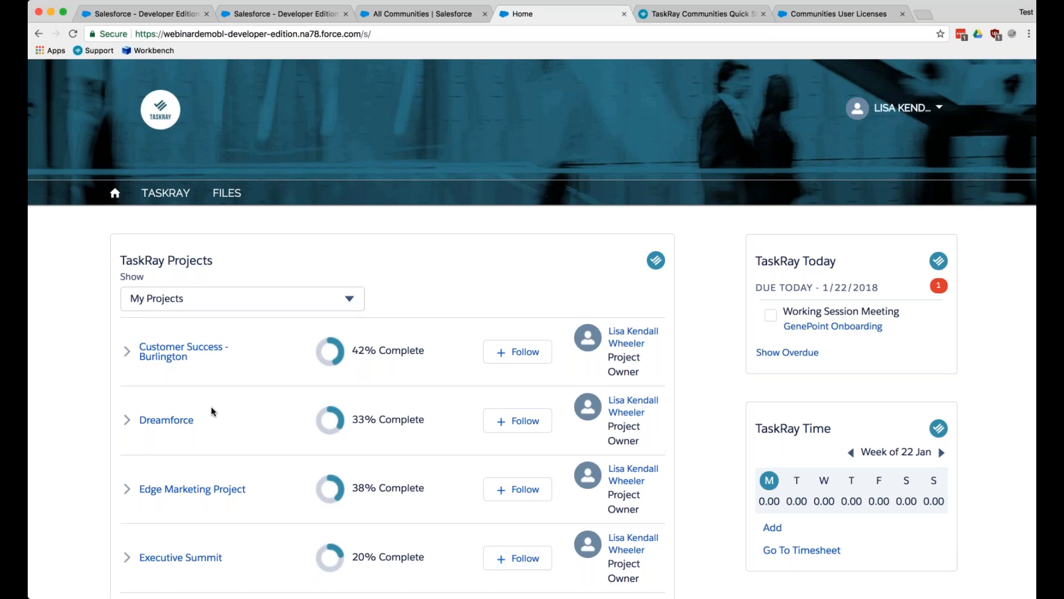
left_click(181, 351)
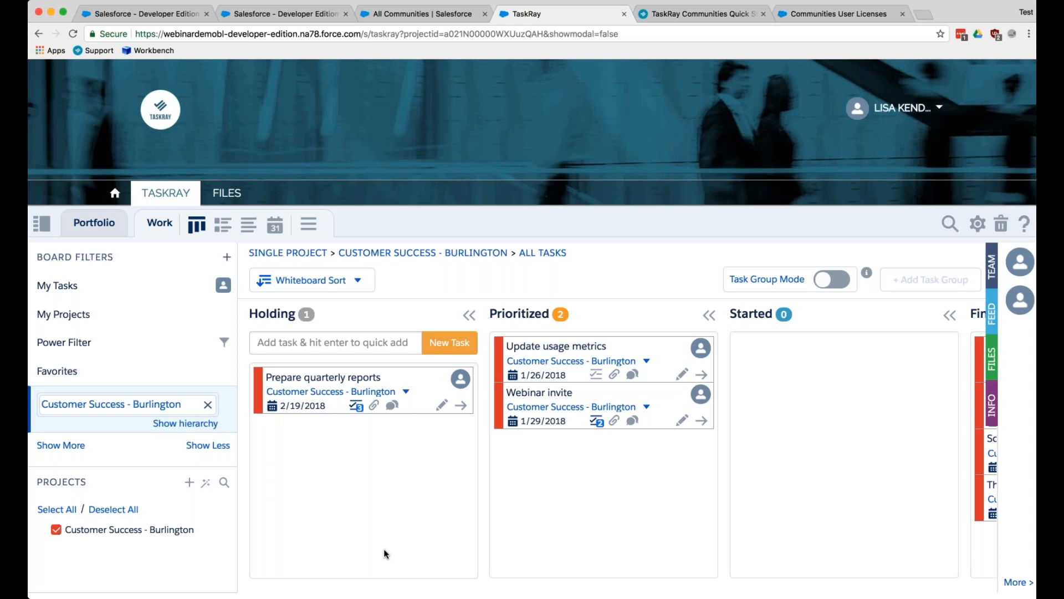
- Browse the App Launcher's apps and items in the internal Salesforce org, revisit the All Communities list, and return to the community's project board
left_click(142, 13)
left_click(845, 147)
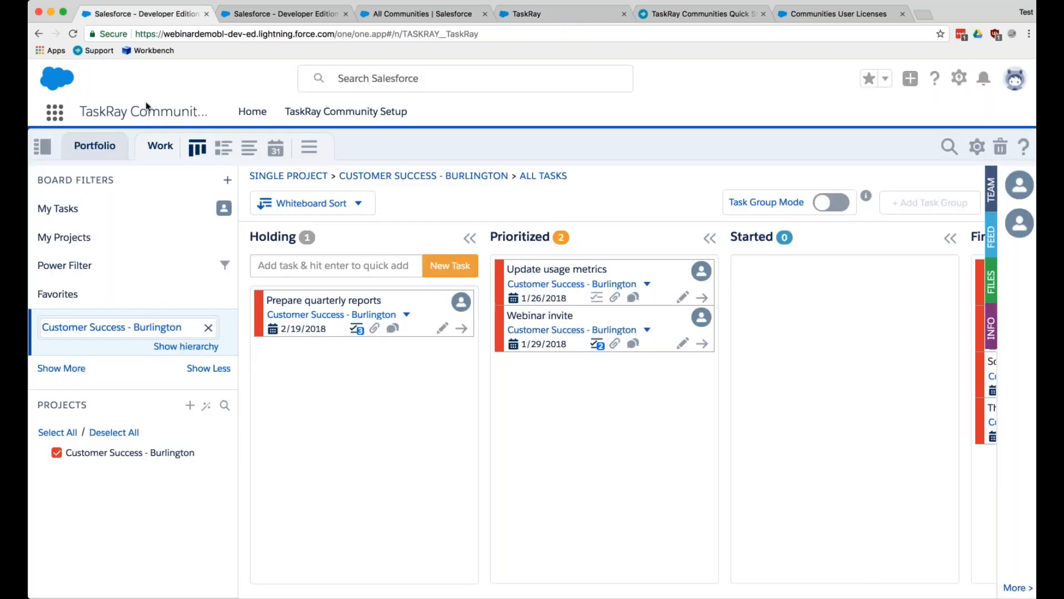
left_click(58, 121)
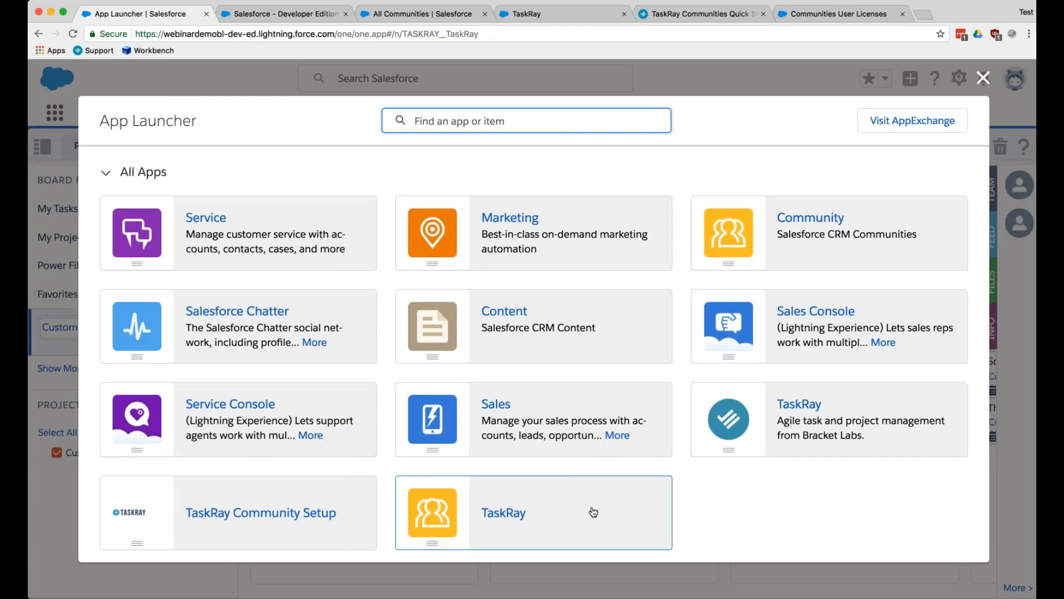
scroll(592, 510, "down", 6)
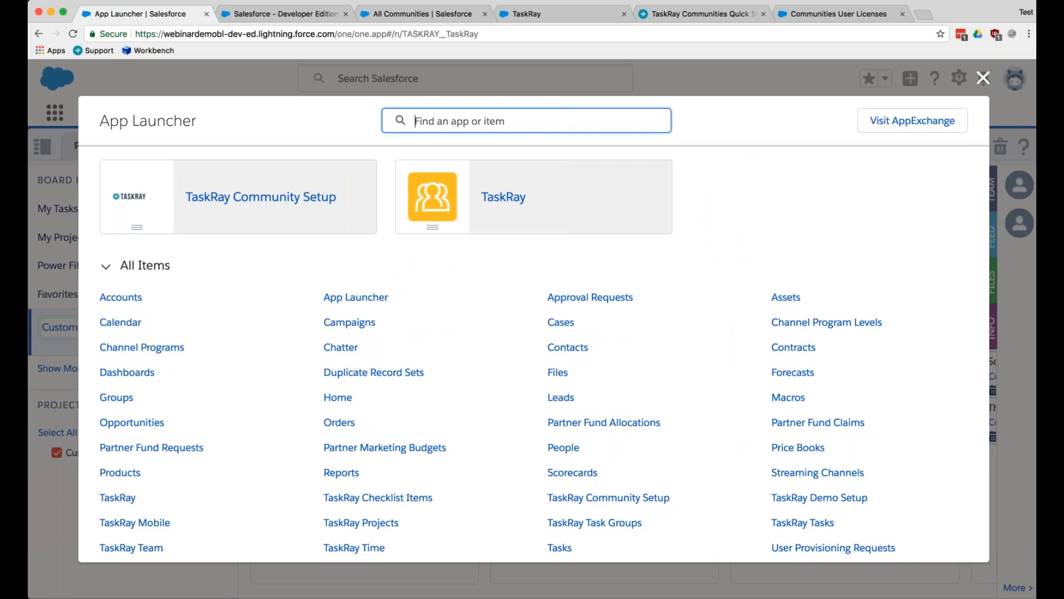
left_click(394, 13)
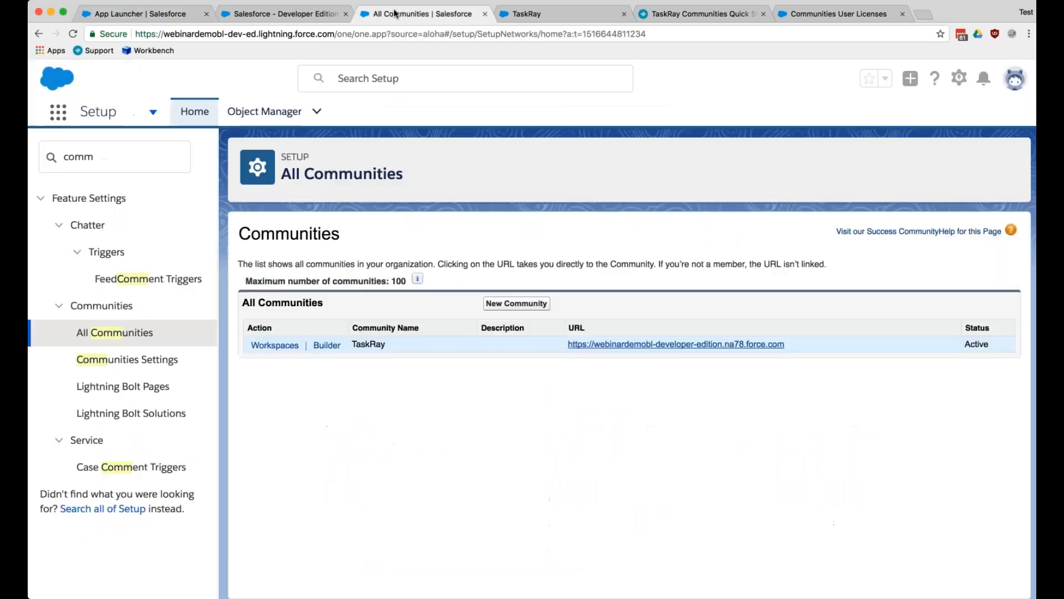
left_click(546, 14)
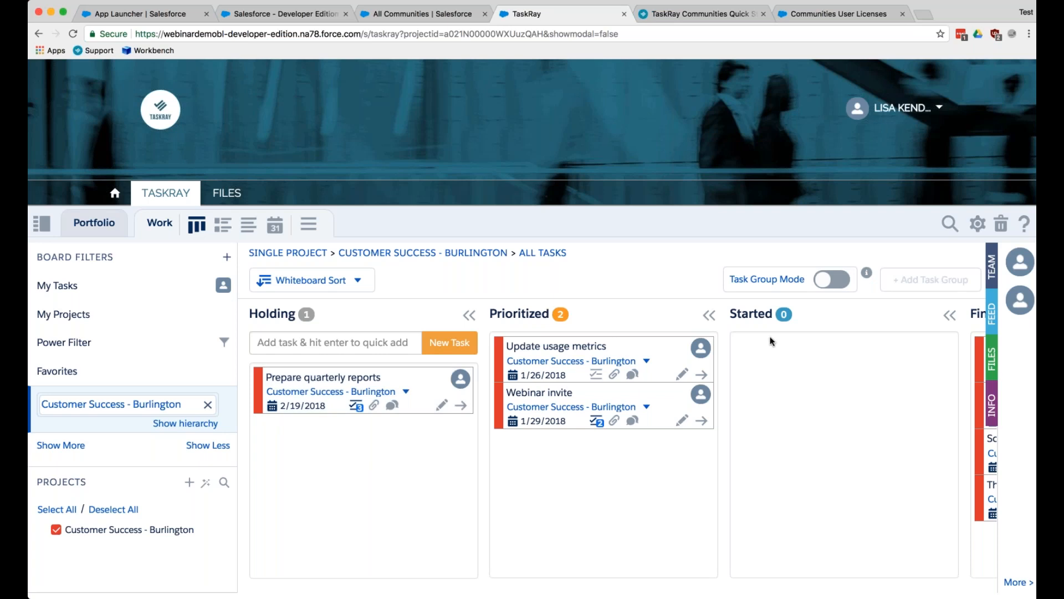
- Search the internal org's Setup for "sharing", open Sharing Settings, and examine the default access levels of the TaskRay objects
left_click(1025, 42)
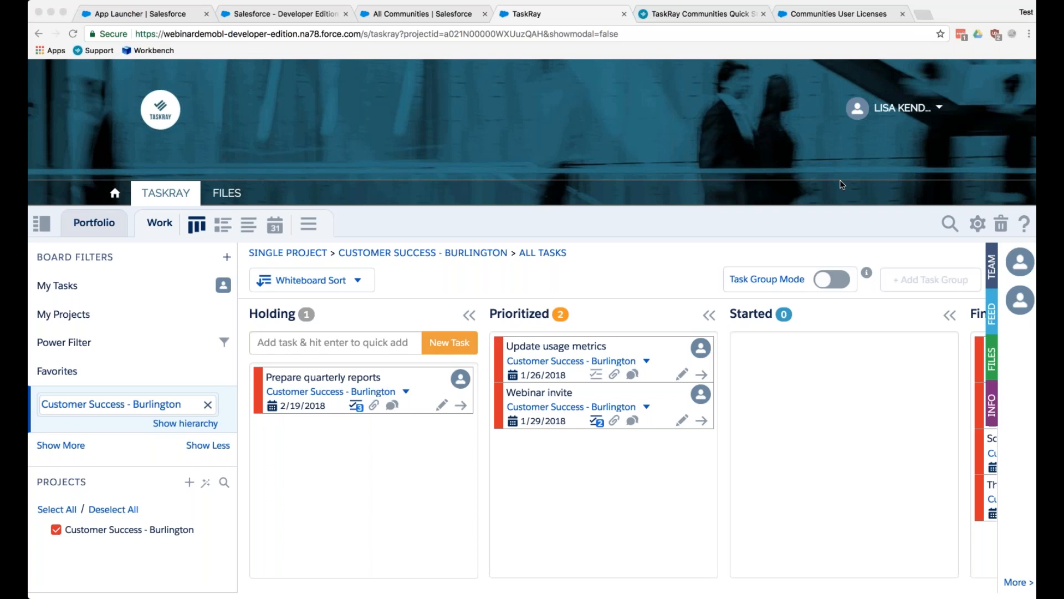
left_click(444, 14)
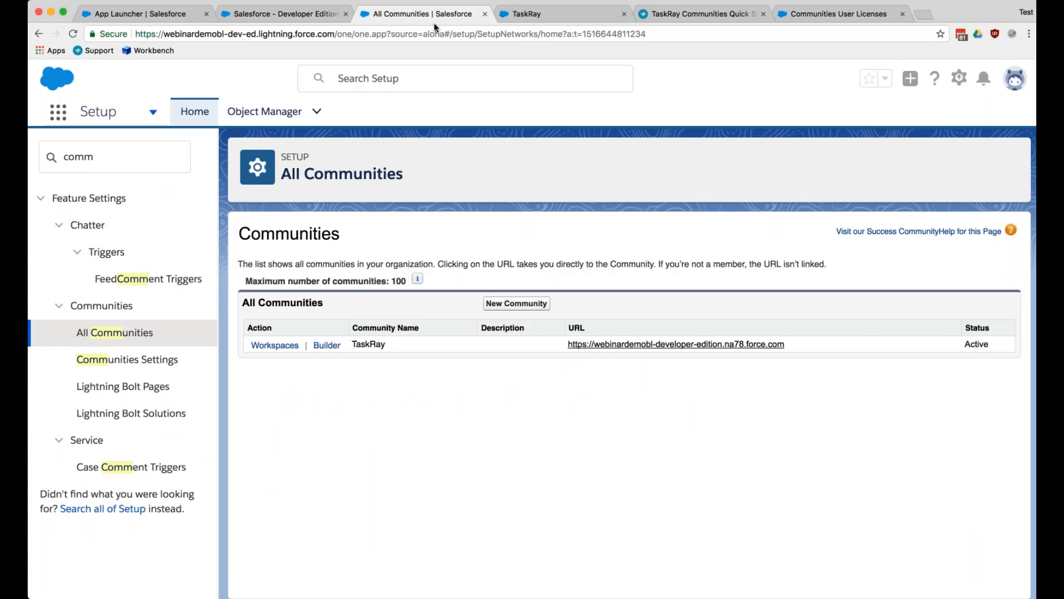
left_click(826, 42)
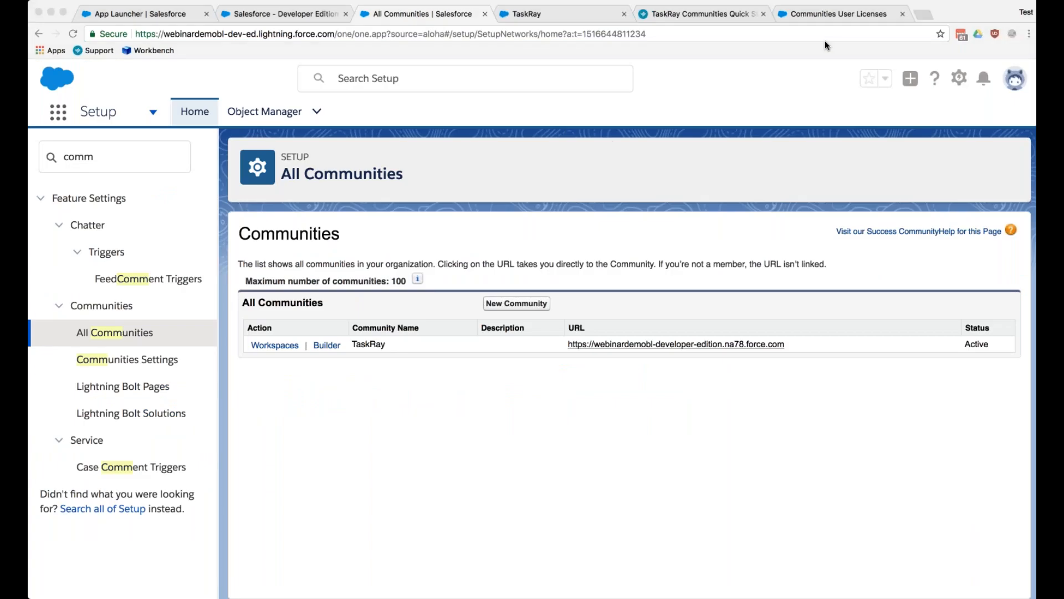
left_click(78, 157)
double_click(78, 156)
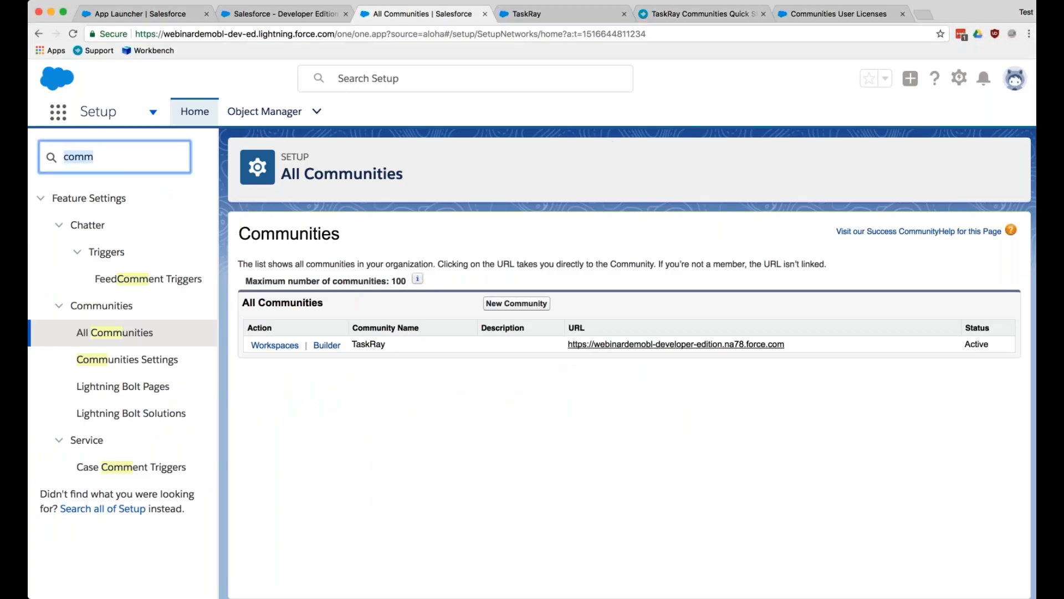
type("sharing")
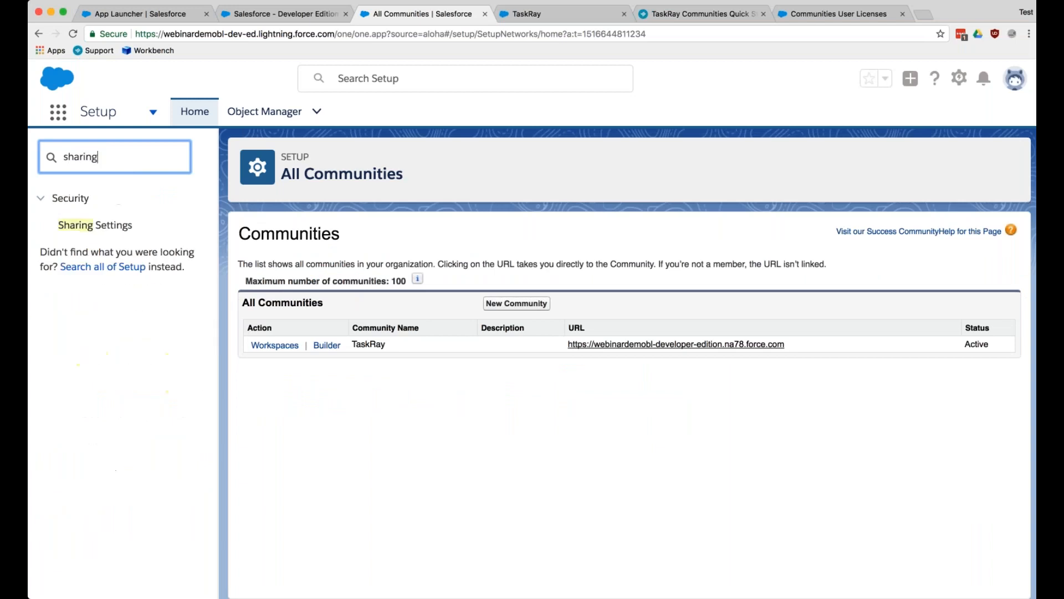
left_click(125, 225)
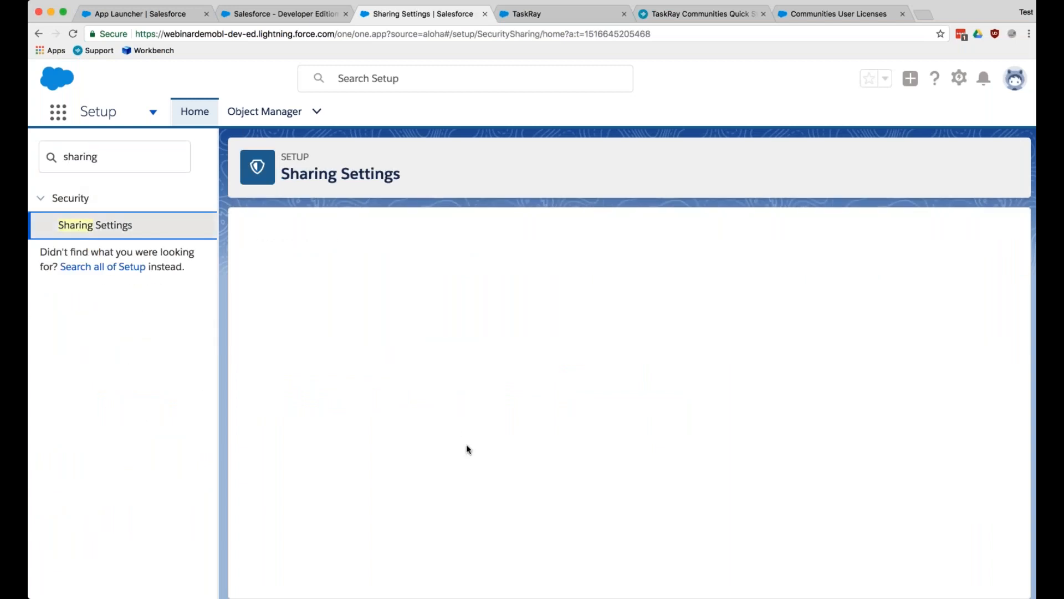
scroll(467, 444, "down", 10)
scroll(467, 444, "down", 7)
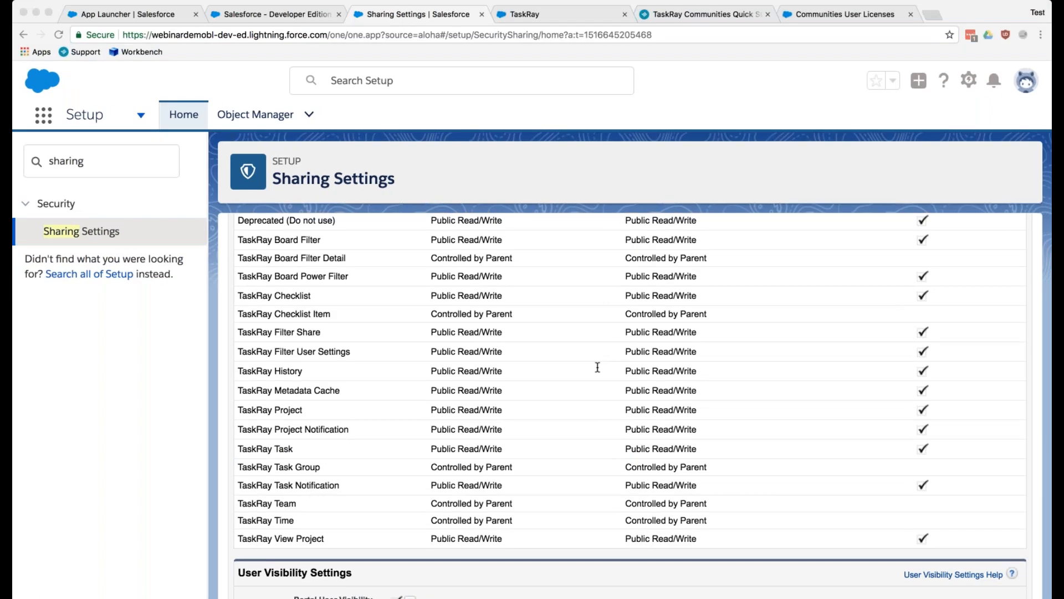
left_click(125, 589)
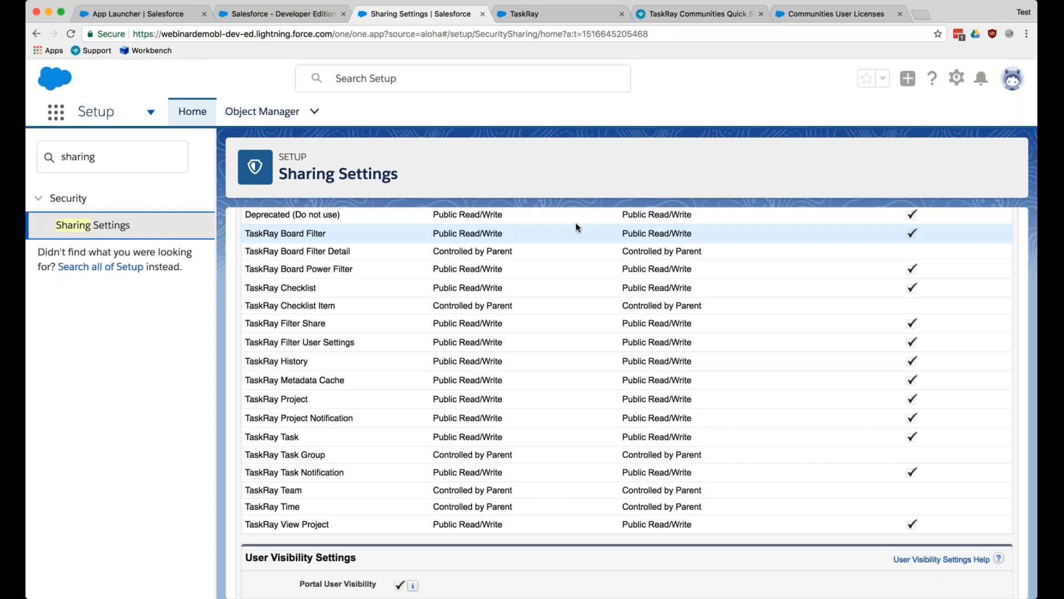
- Show the community's Customer Success - Burlington project as a daily timeline and review its Info insights, hiding the info pane when done
left_click(523, 15)
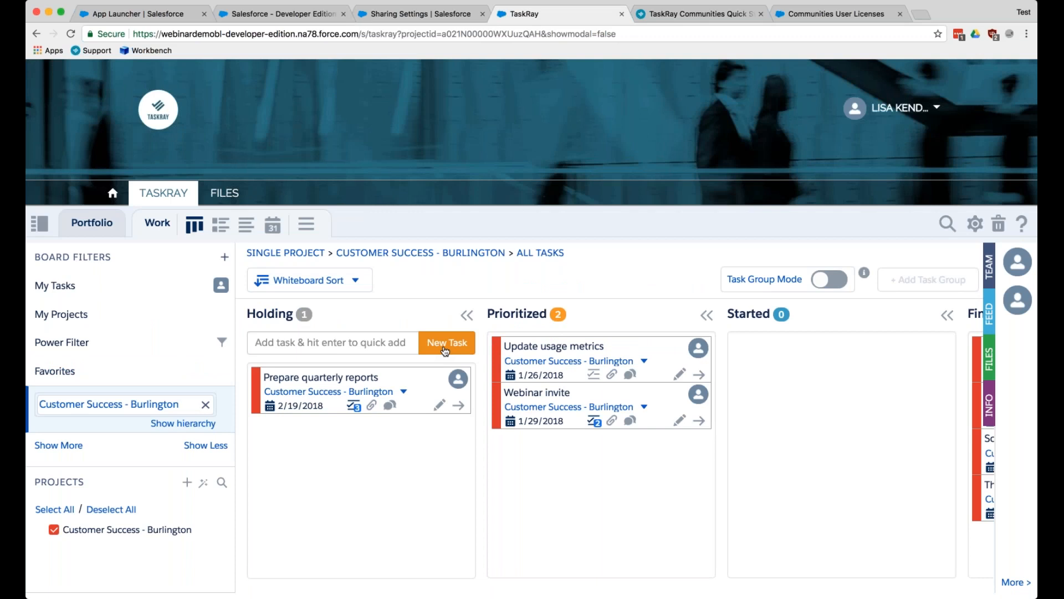
left_click(249, 226)
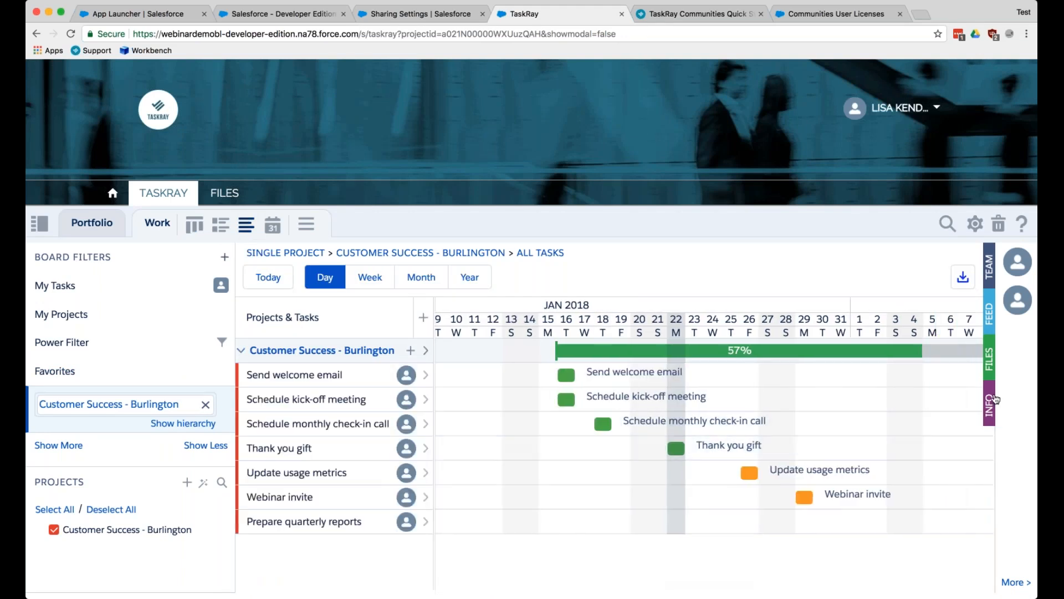
left_click(993, 401)
left_click(678, 264)
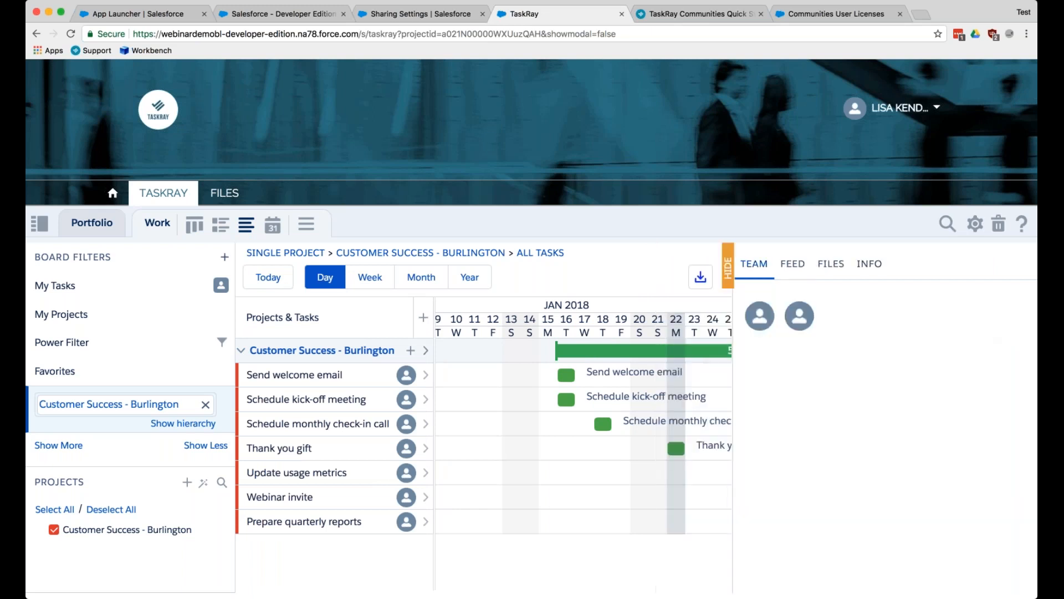
left_click(858, 265)
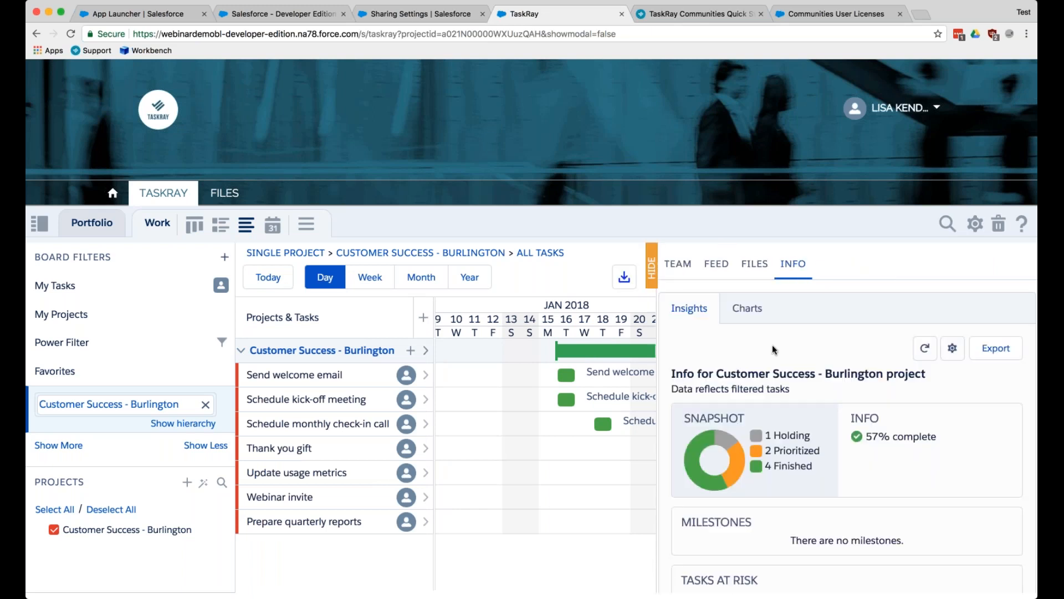
left_click(651, 269)
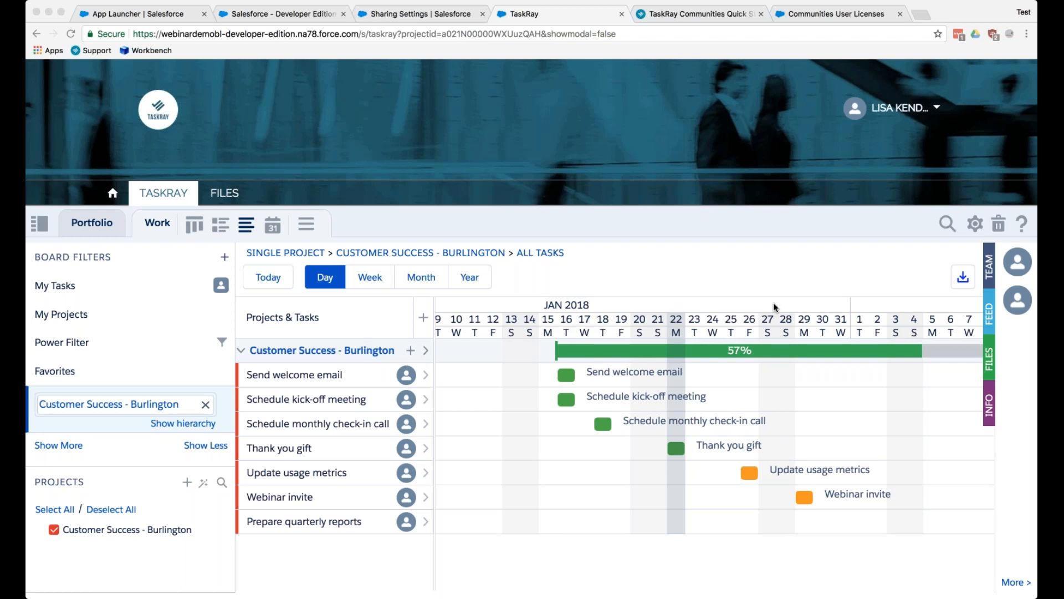
- Display the internal org's Customer Success - Burlington project as a task board and look through the Whiteboard Sort options
left_click(315, 17)
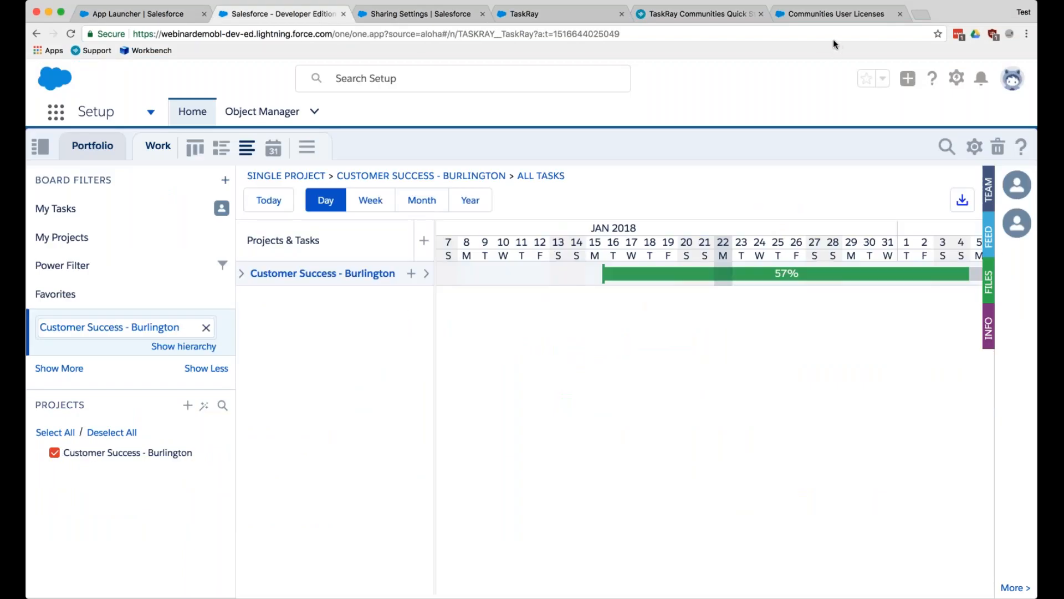
left_click(191, 149)
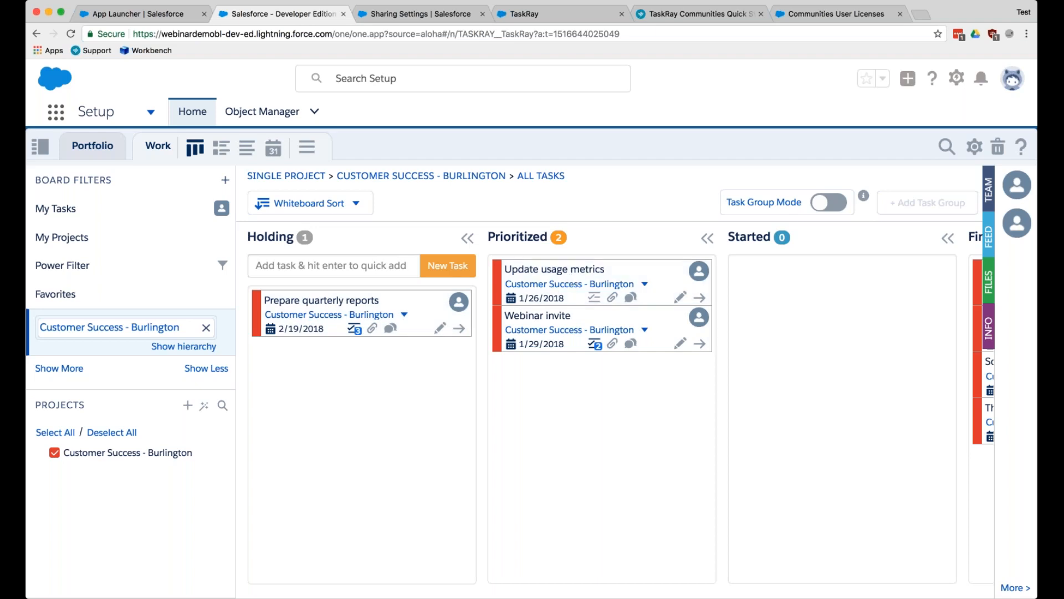
left_click(353, 212)
scroll(331, 314, "down", 3)
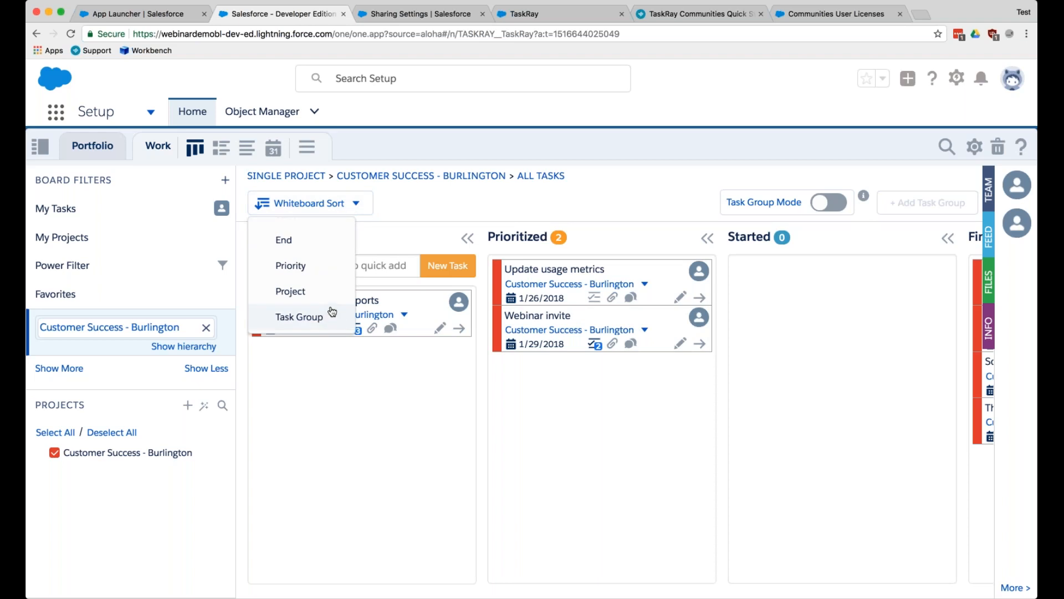
left_click(393, 219)
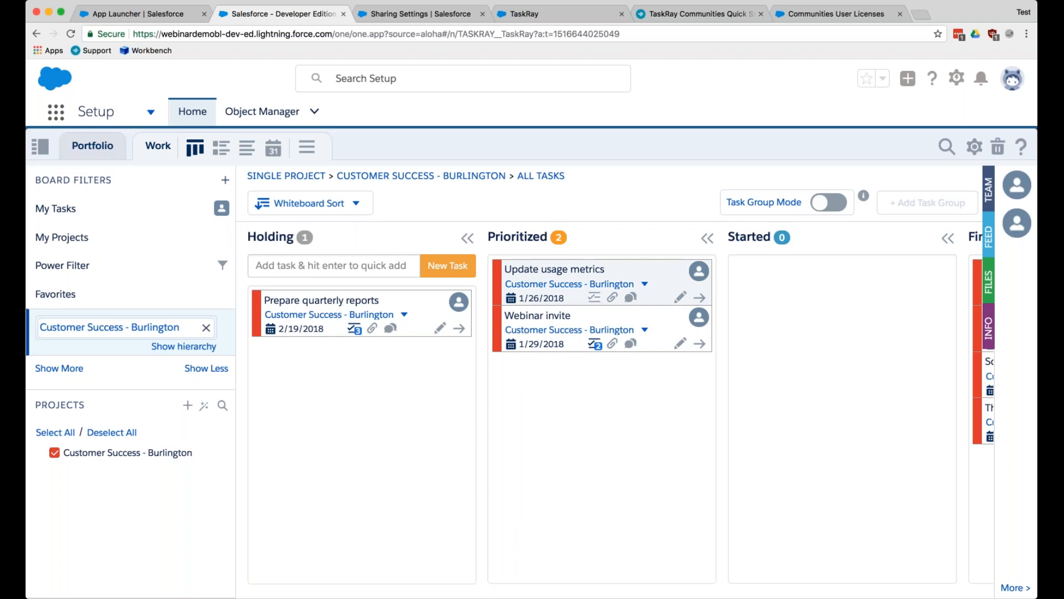
- Look across the board's task columns, collapsing the Prioritized column to view the Finished tasks and expanding it again
scroll(902, 375, "right", 3)
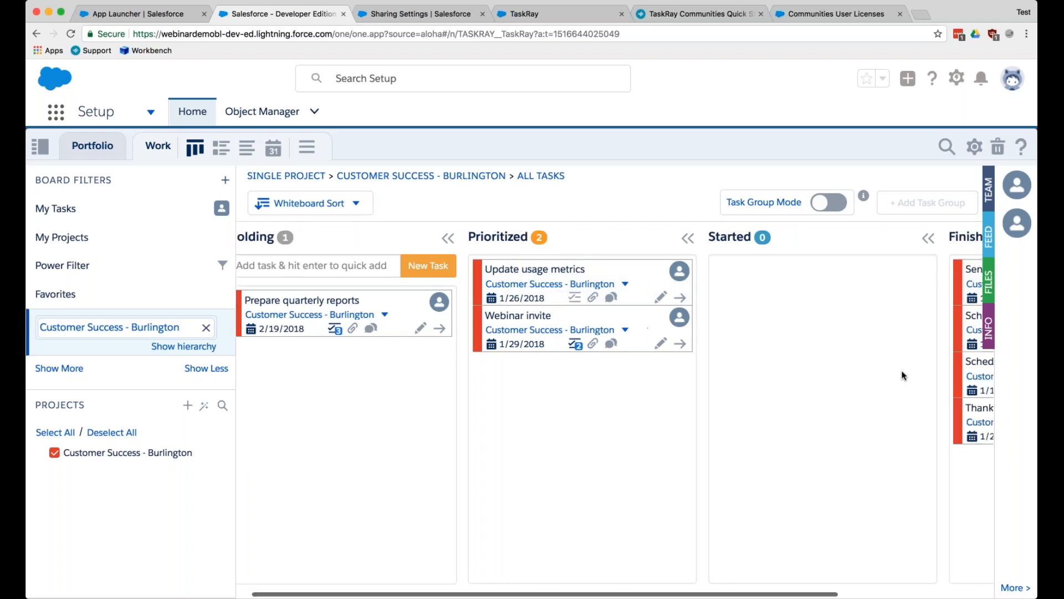
scroll(902, 375, "left", 3)
scroll(371, 414, "right", 1)
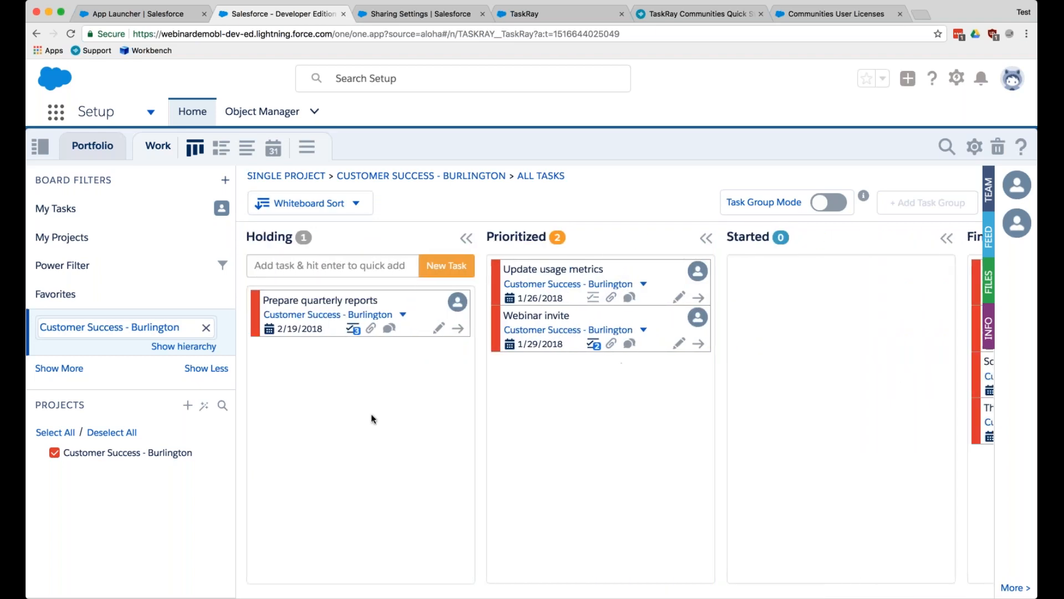
scroll(351, 397, "right", 2)
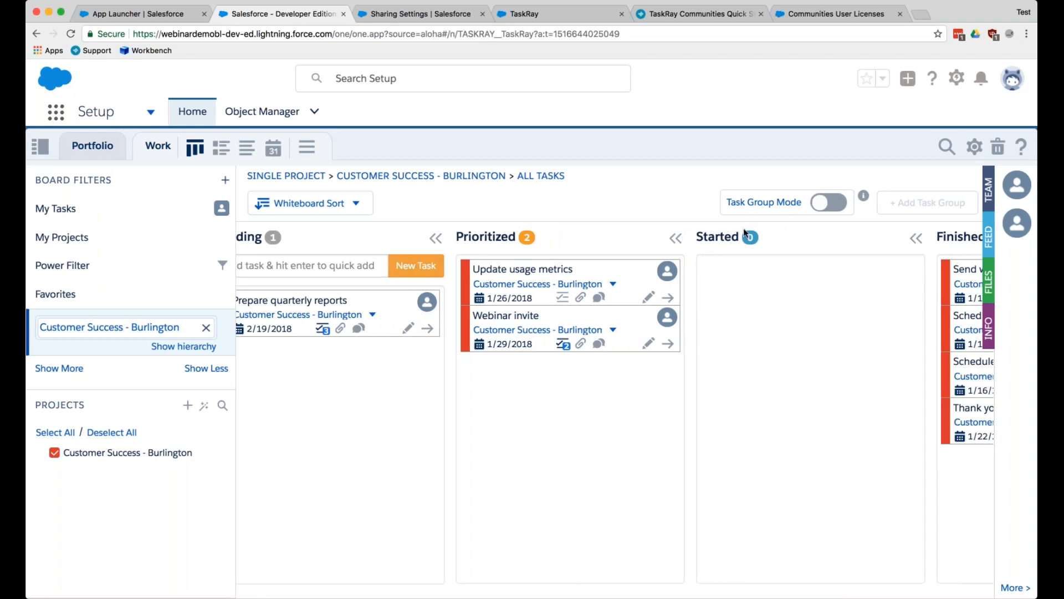
left_click(676, 239)
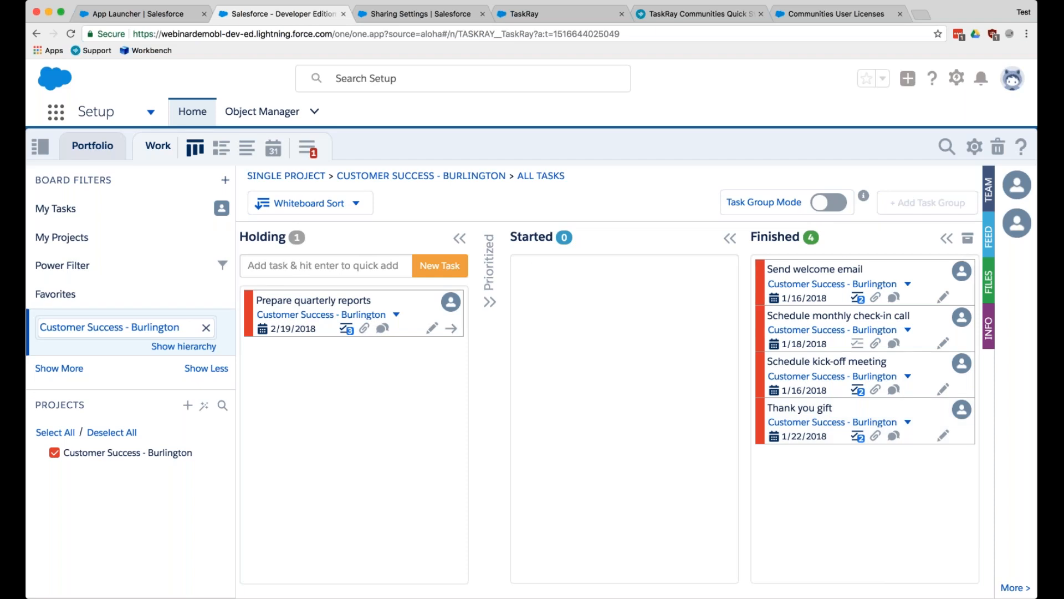
left_click(490, 302)
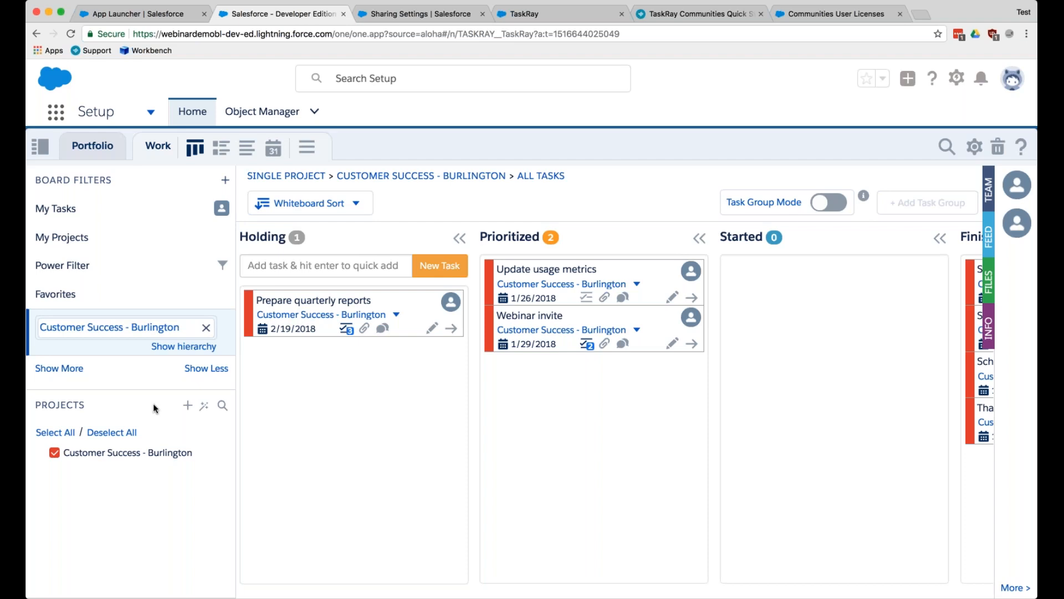
left_click(1033, 45)
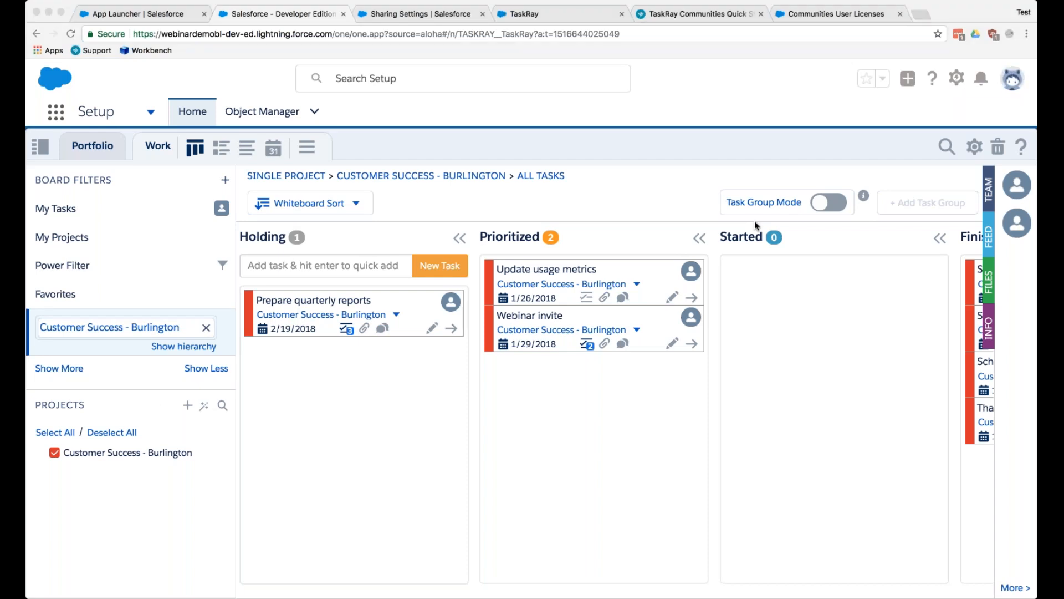